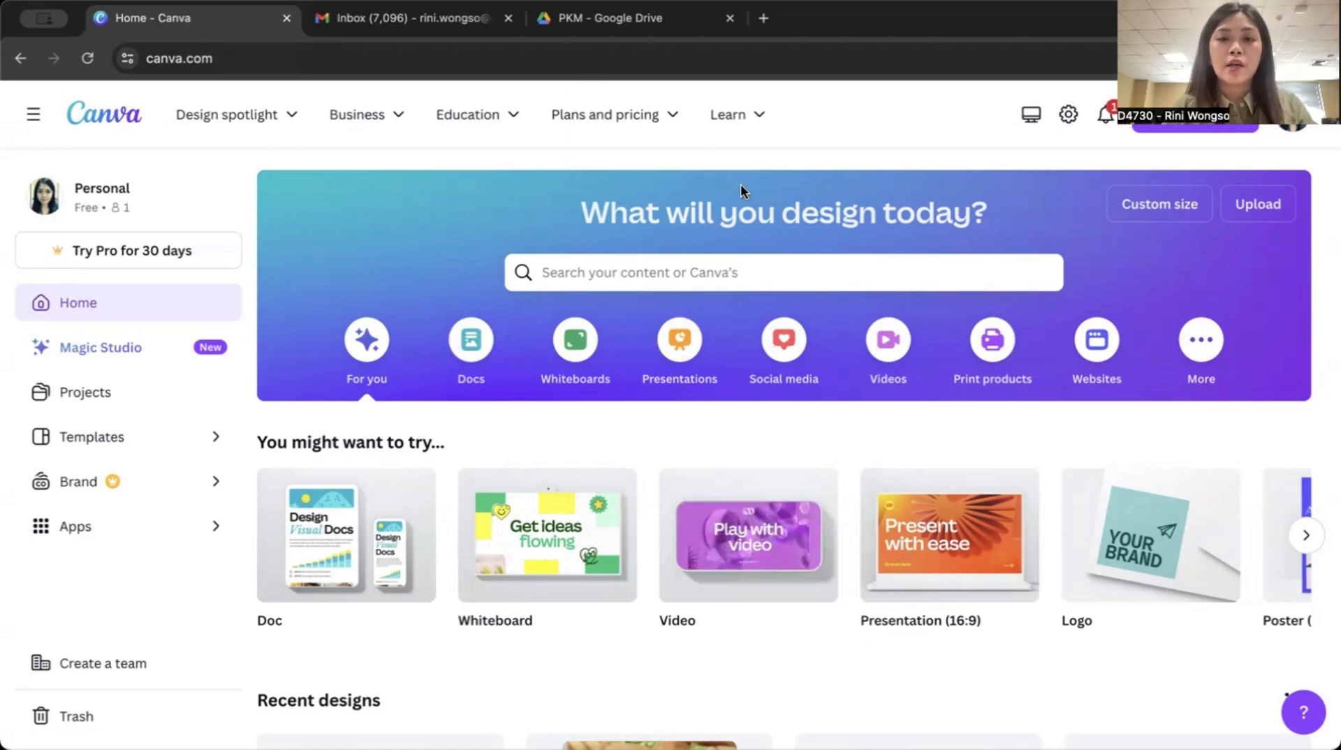
- Search for poster designs and create a blank double-sided A3 portrait poster
click(732, 266)
text(po)
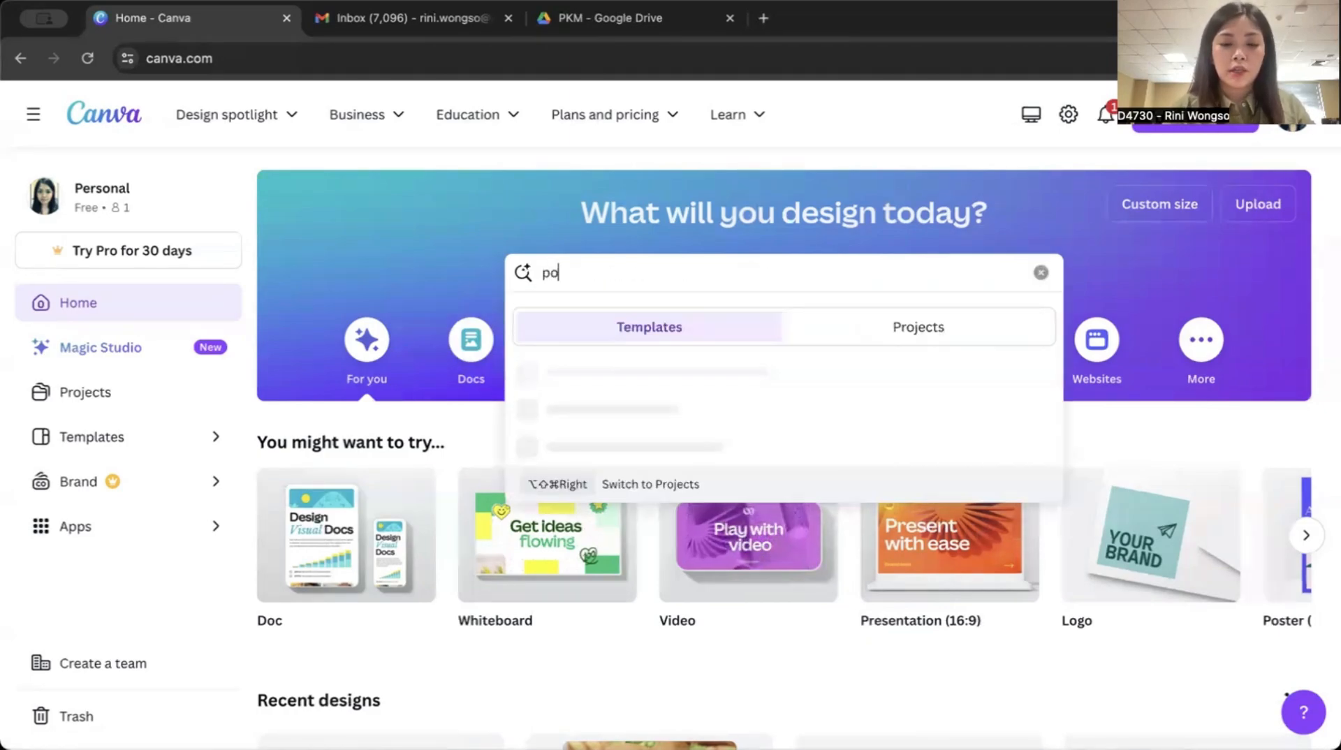
text(ster)
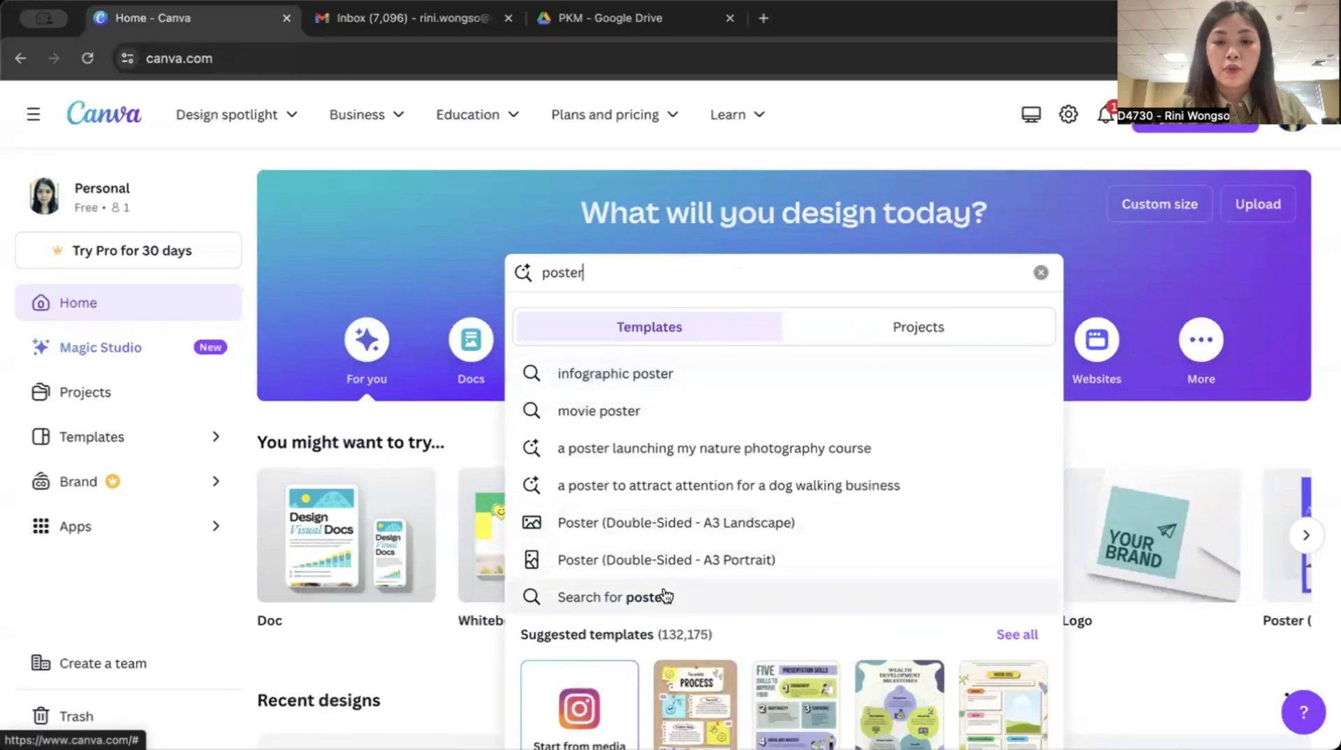
click(753, 564)
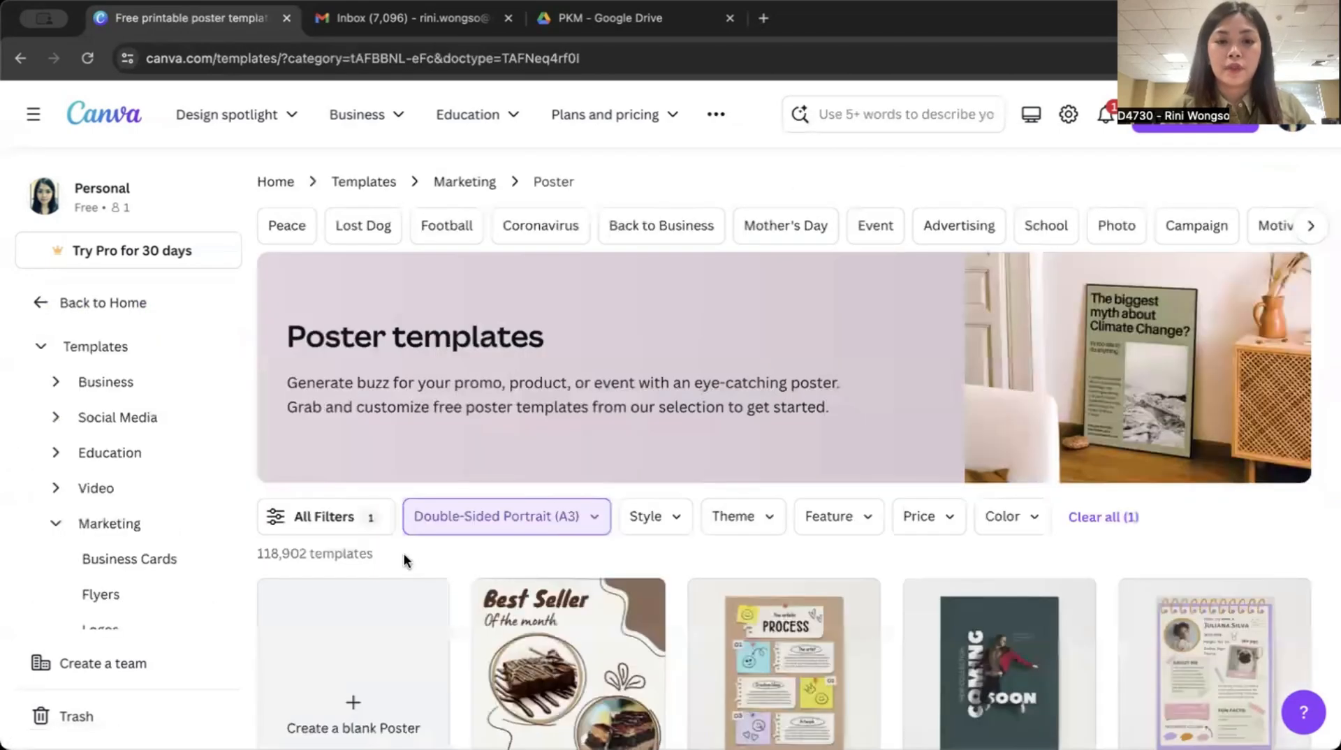
click(370, 637)
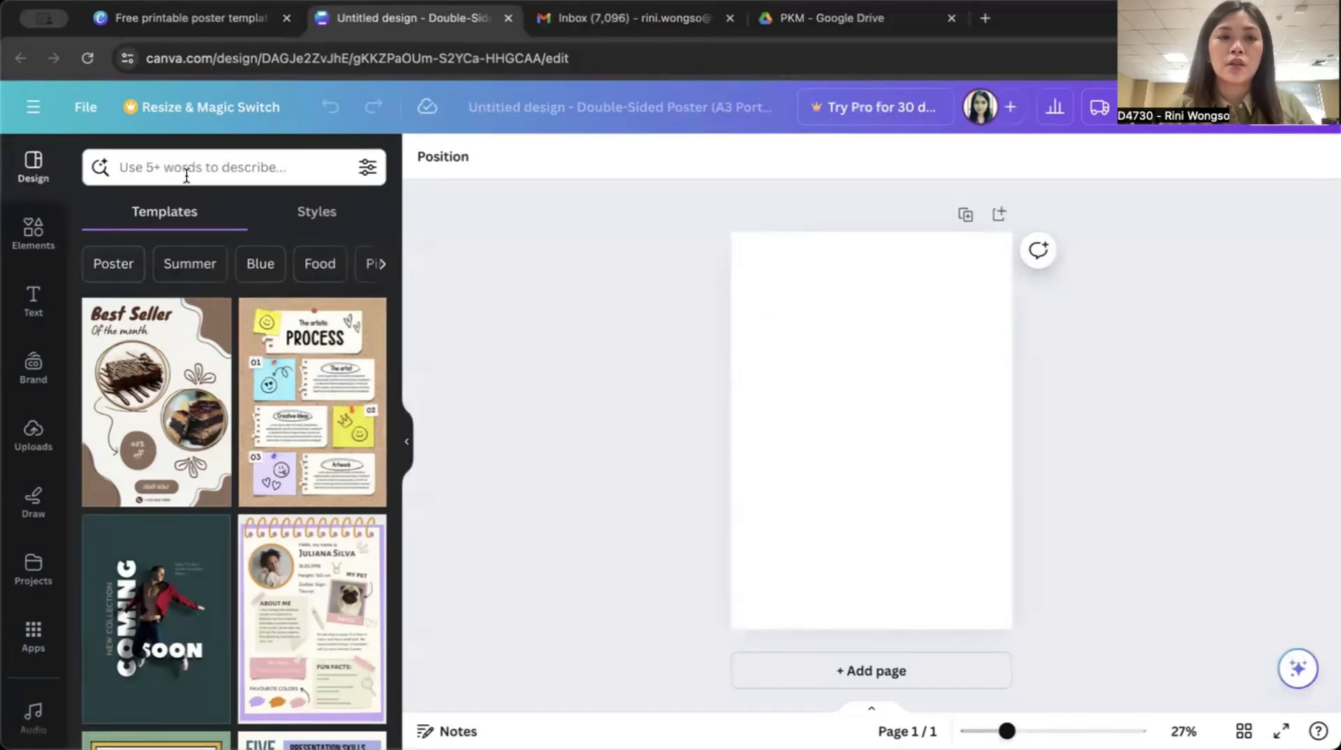
- Search the design templates for "food menu"
click(187, 177)
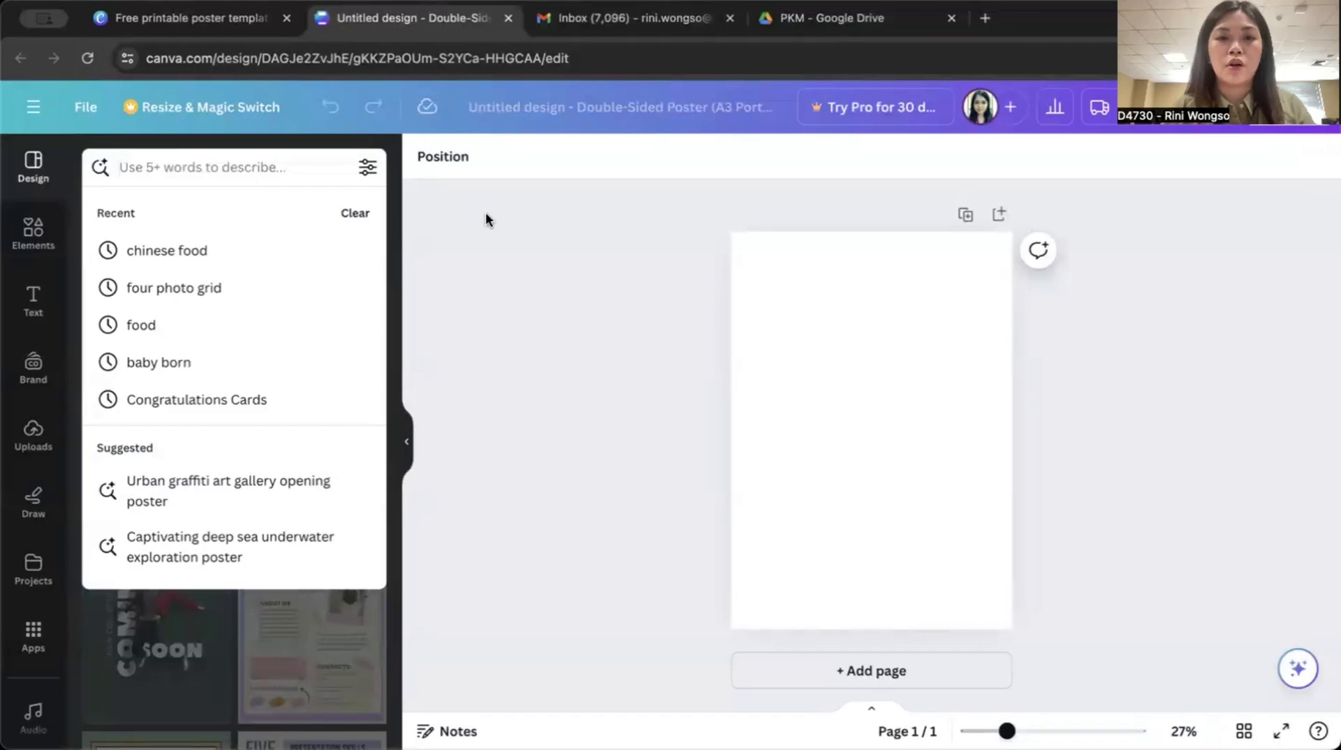
click(484, 213)
click(188, 172)
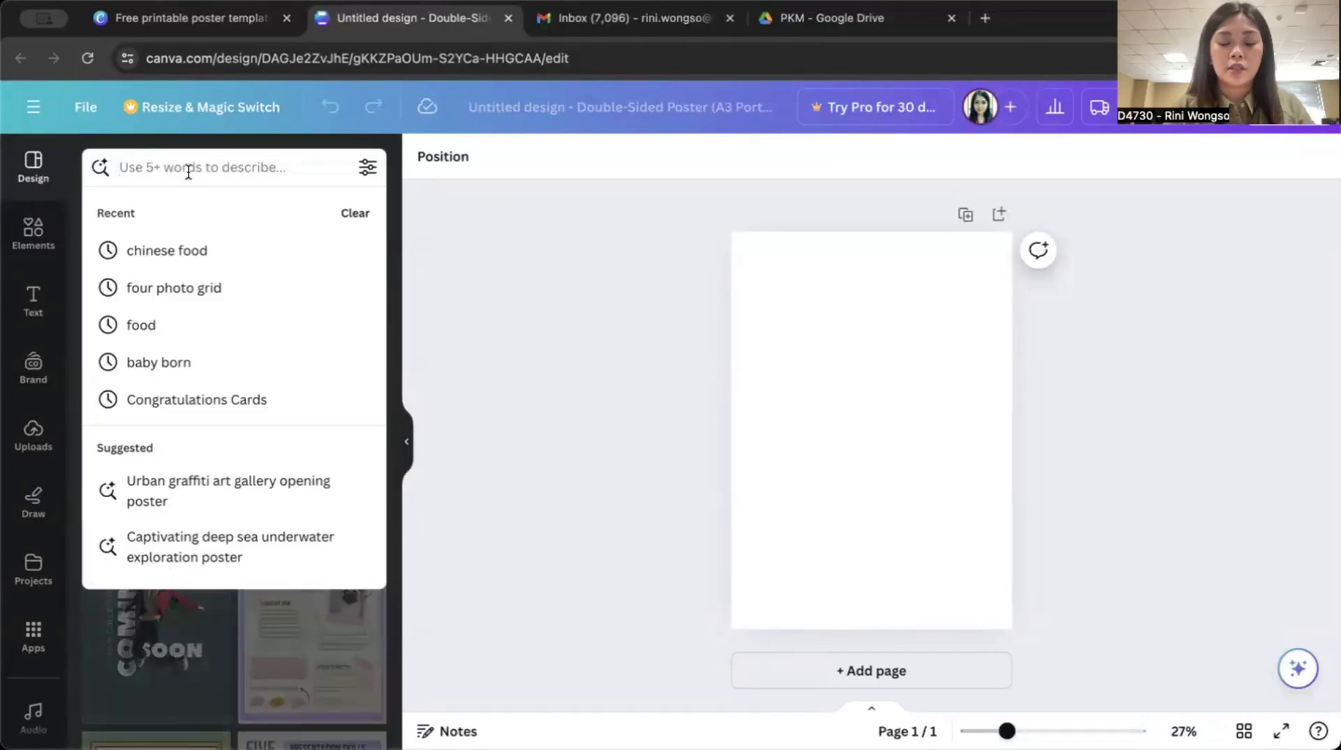
text(food menu)
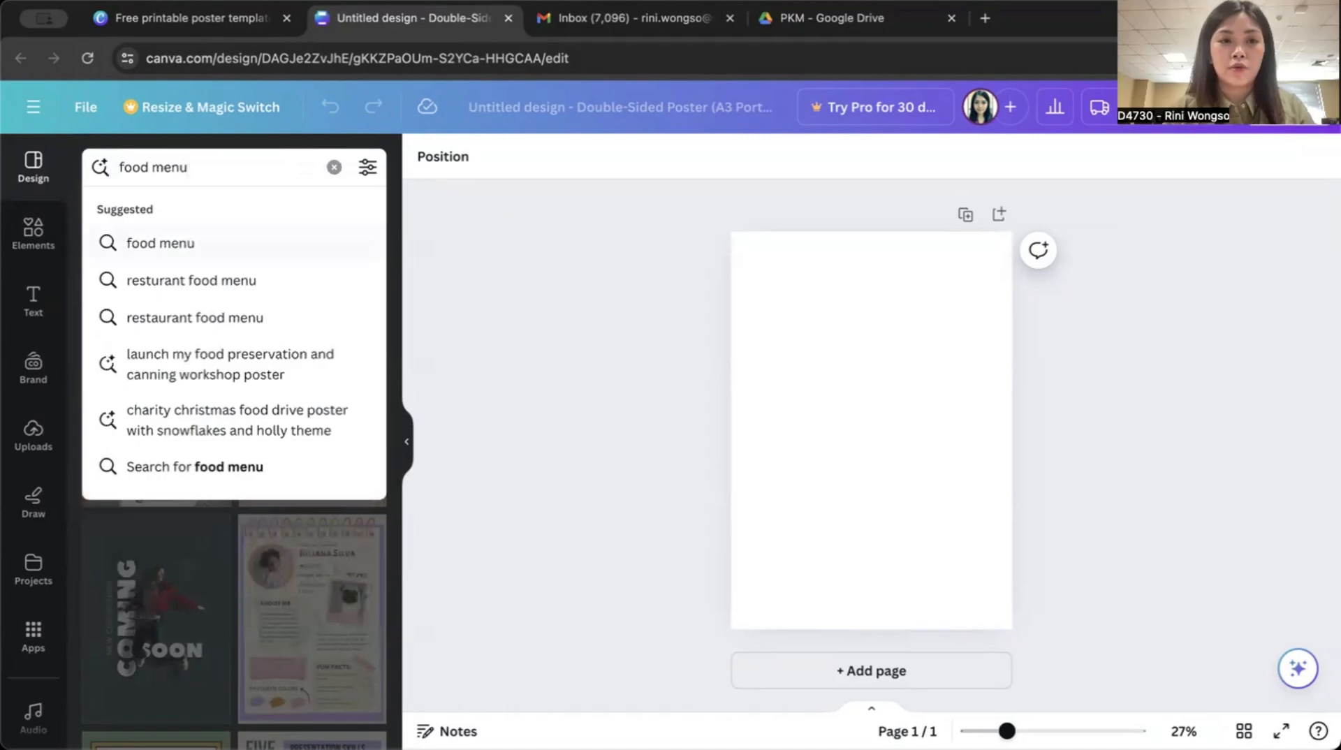
key(Down)
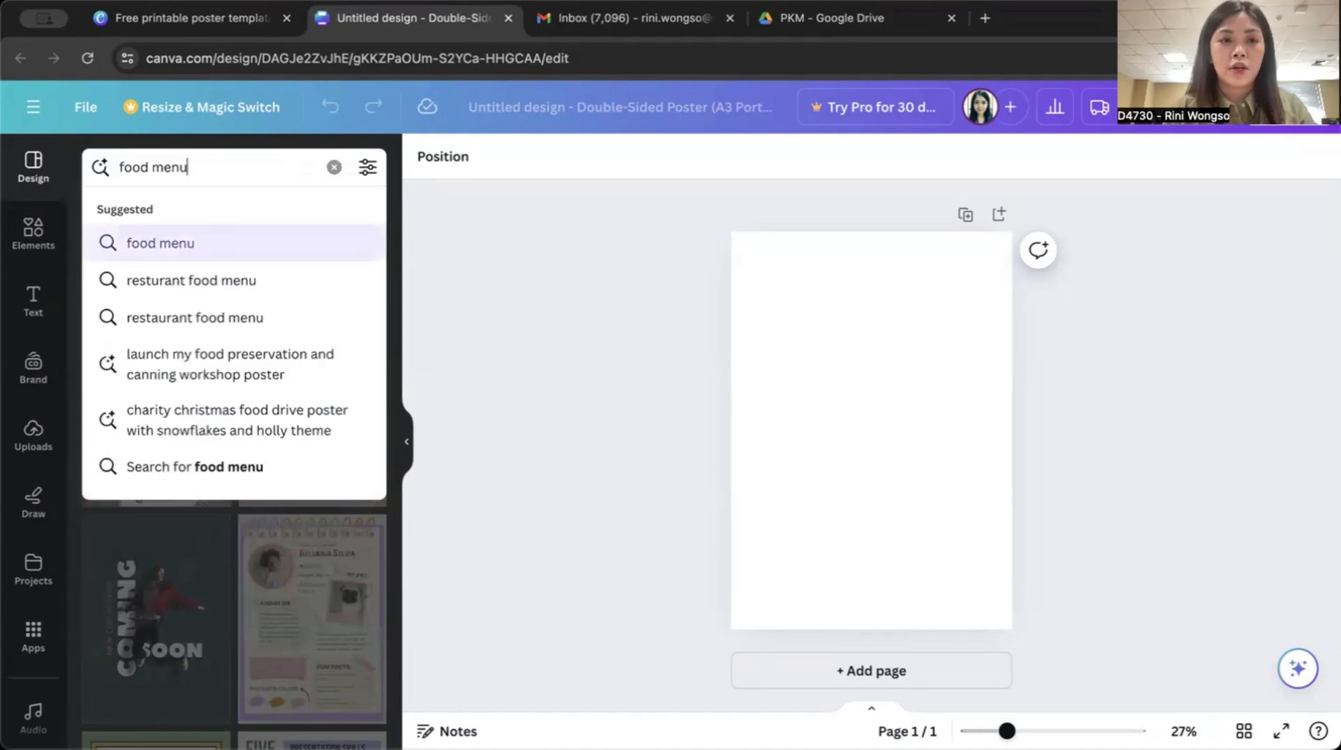
key(Return)
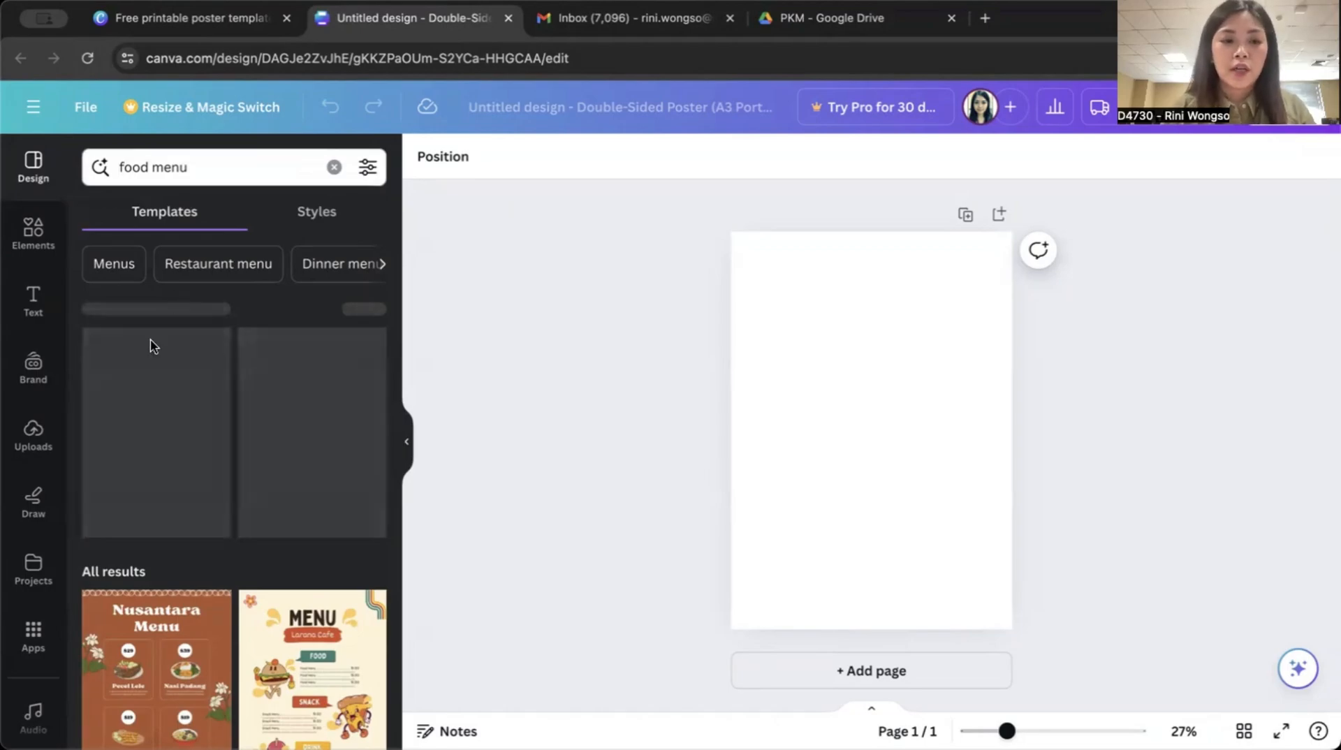
- Browse the food menu templates and apply the brown Nusantara Menu template to the blank poster page
scroll(165, 488, down, 3)
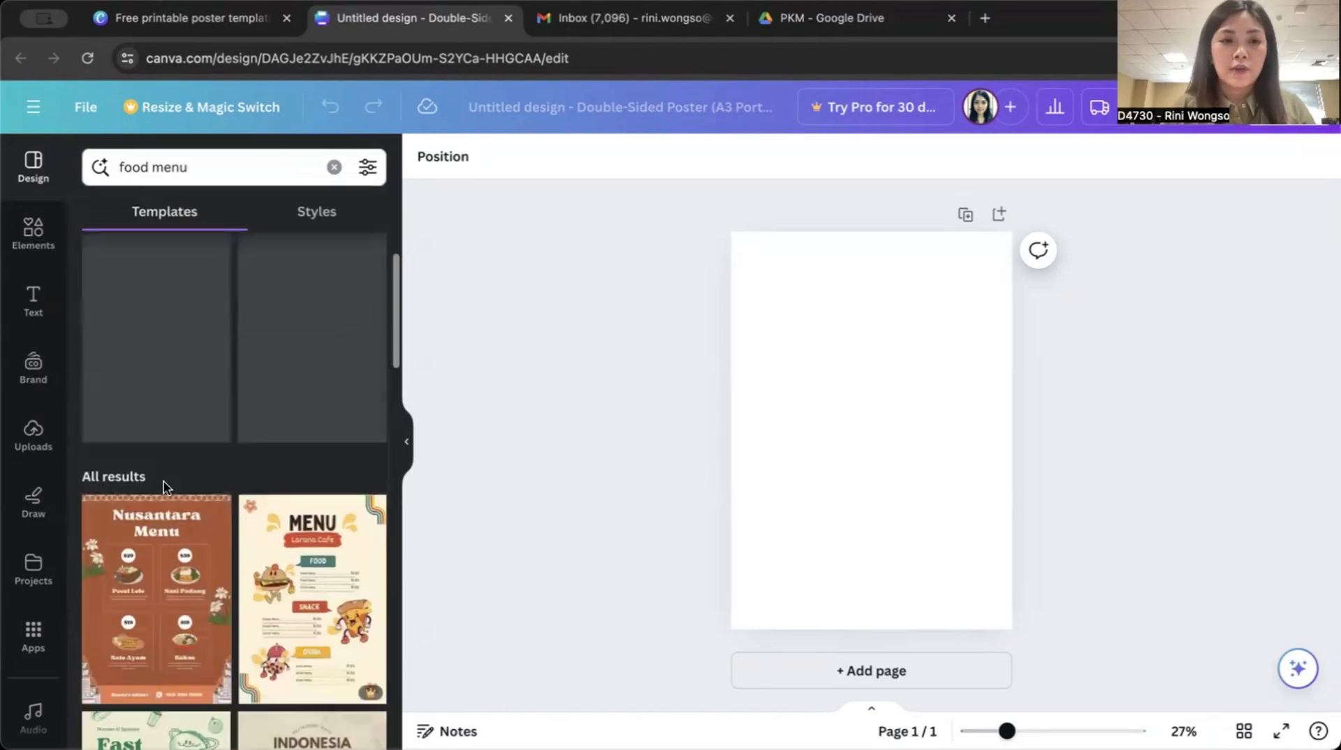
scroll(166, 487, up, 3)
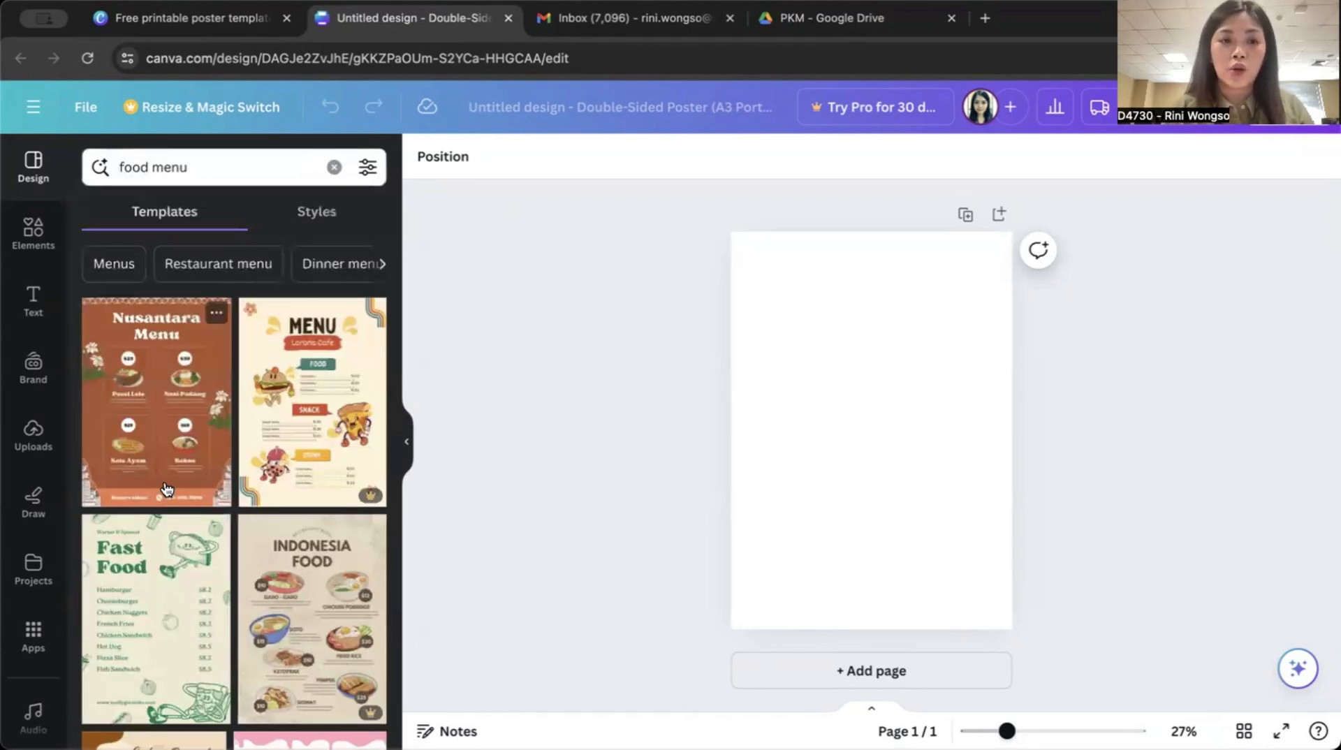
scroll(265, 576, down, 3)
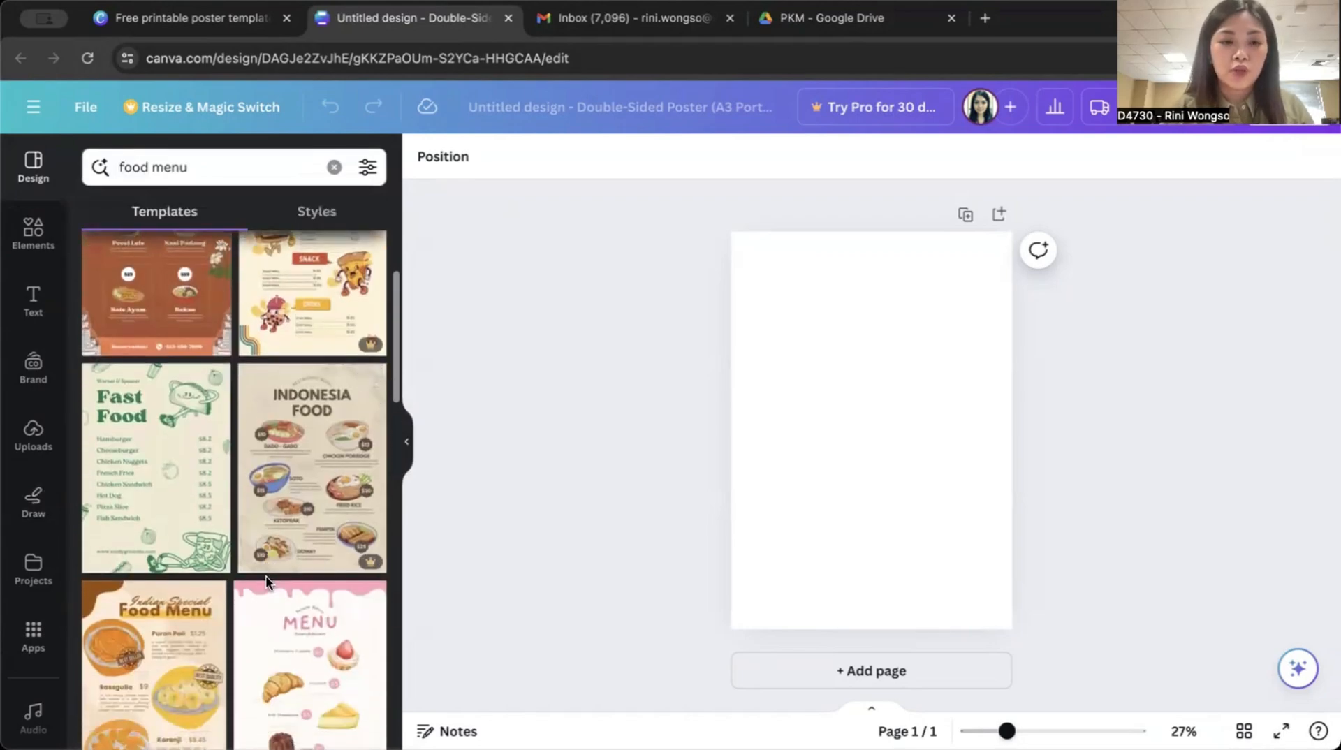
scroll(266, 575, down, 2)
scroll(265, 576, up, 3)
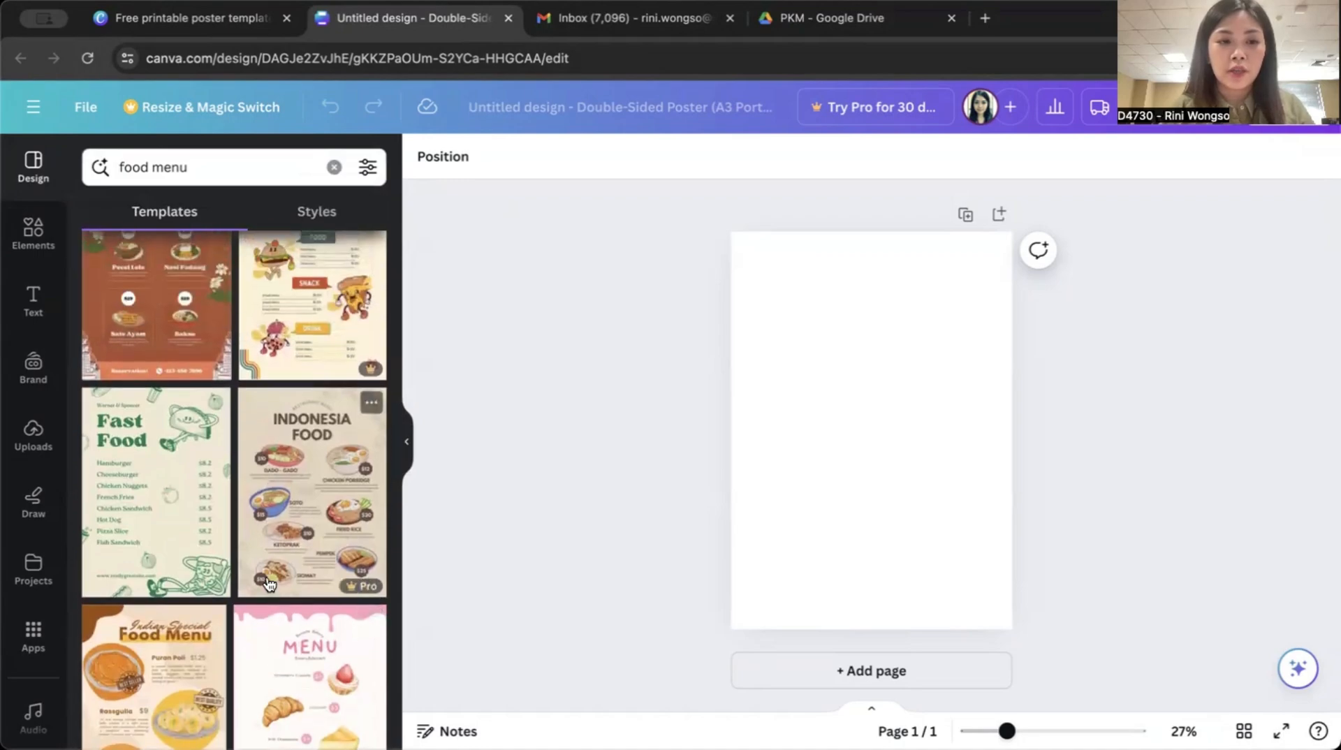
scroll(268, 583, up, 3)
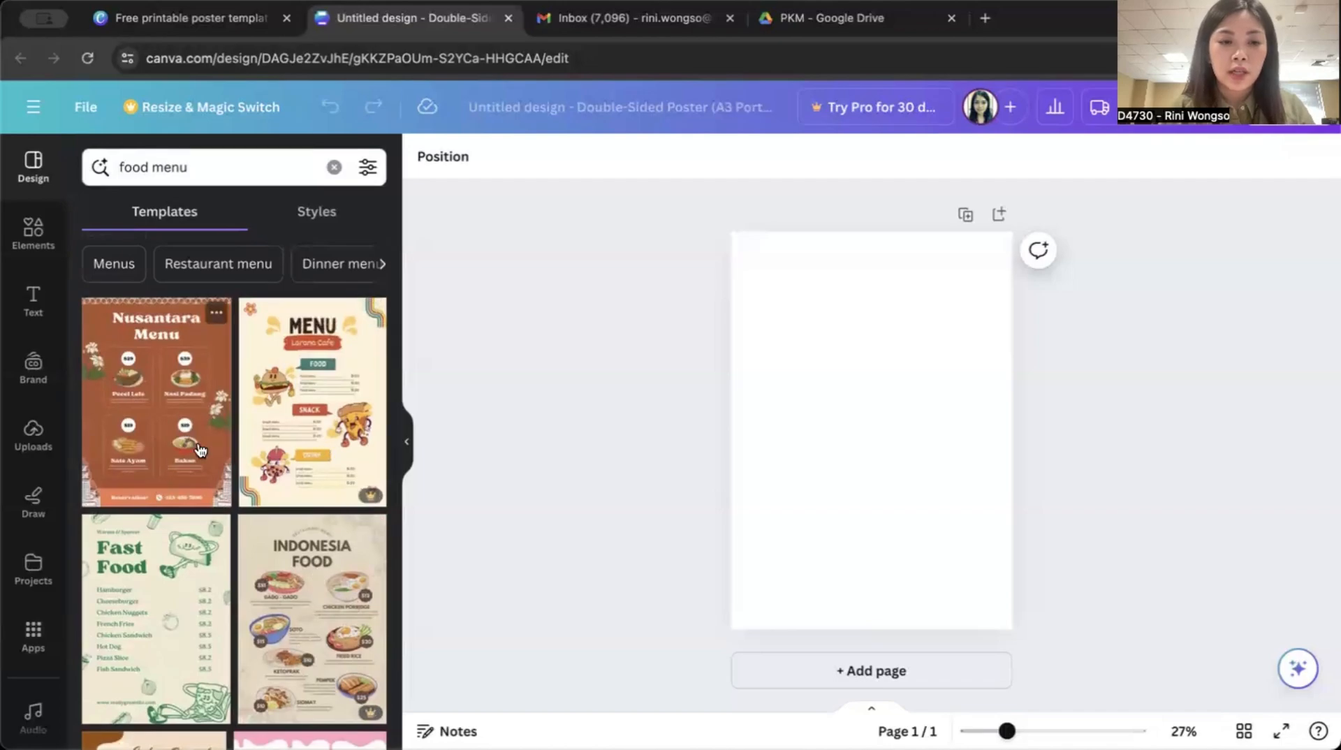
scroll(187, 582, down, 5)
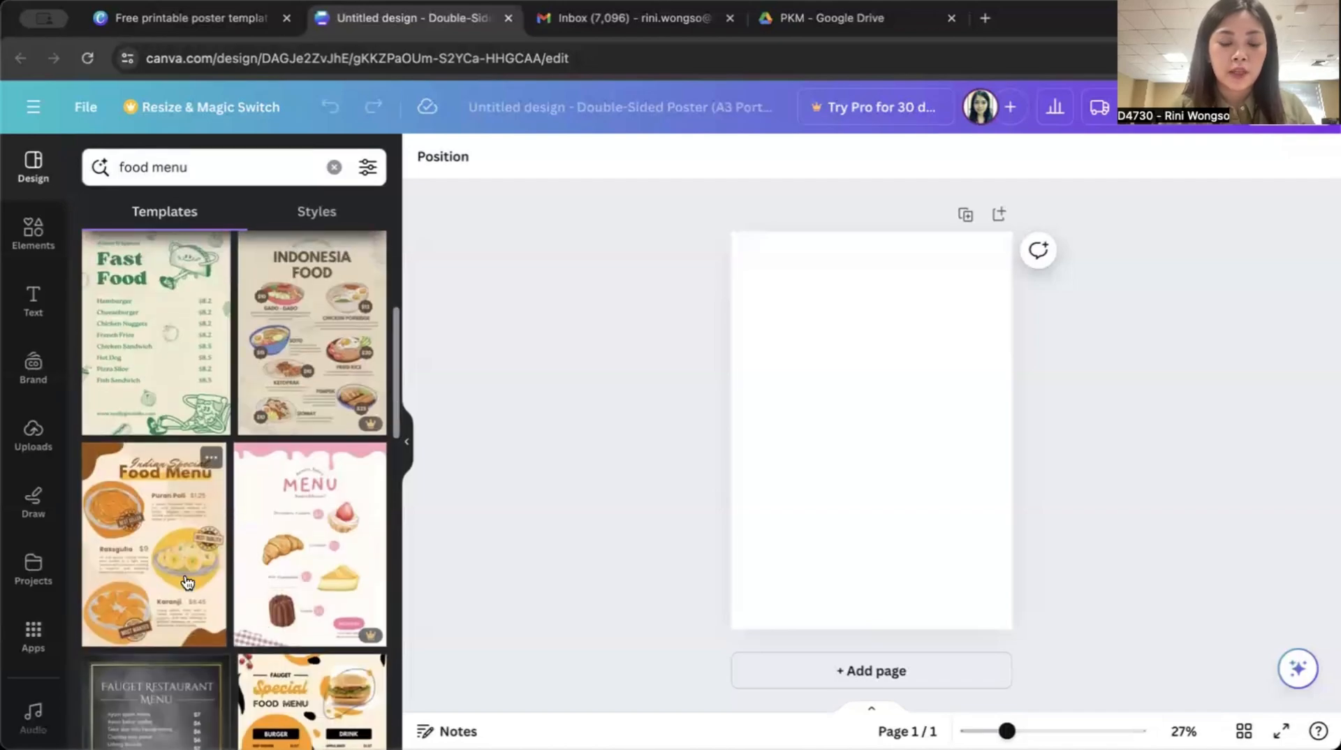
scroll(199, 532, down, 2)
scroll(199, 532, up, 2)
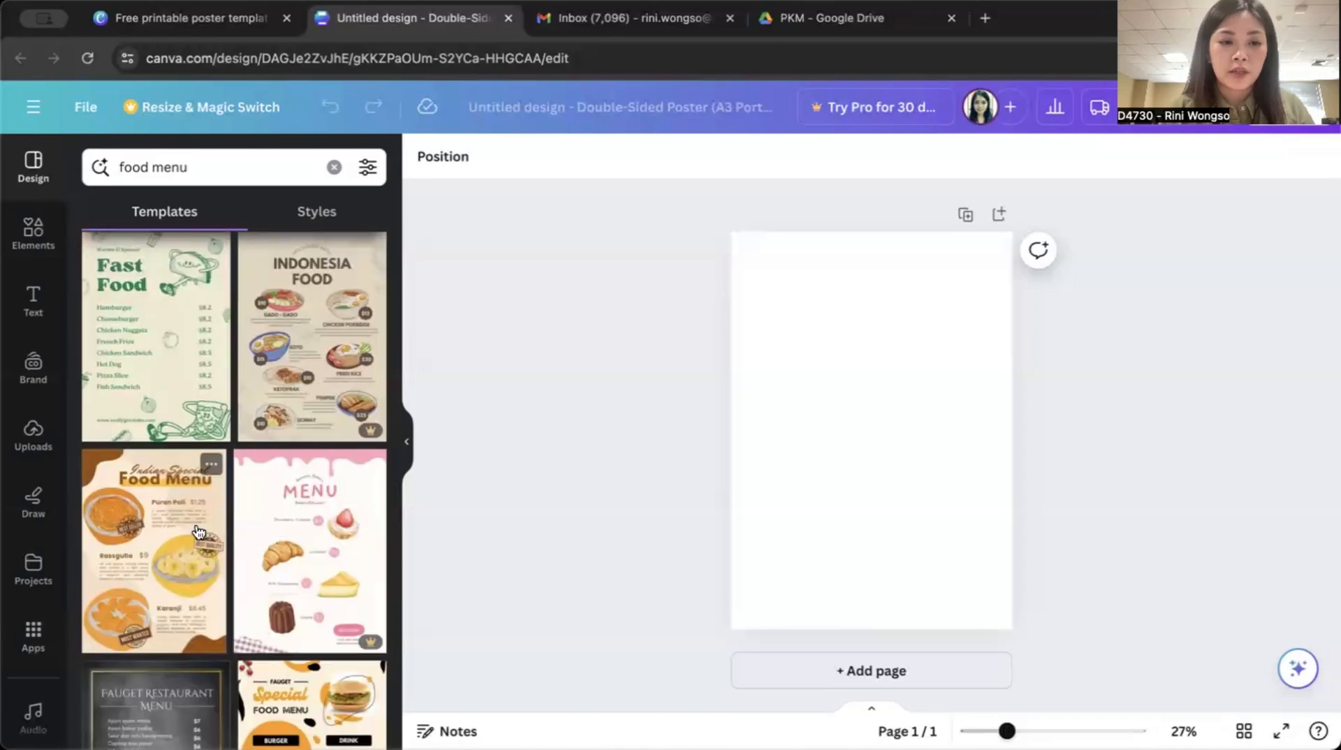
scroll(199, 532, down, 4)
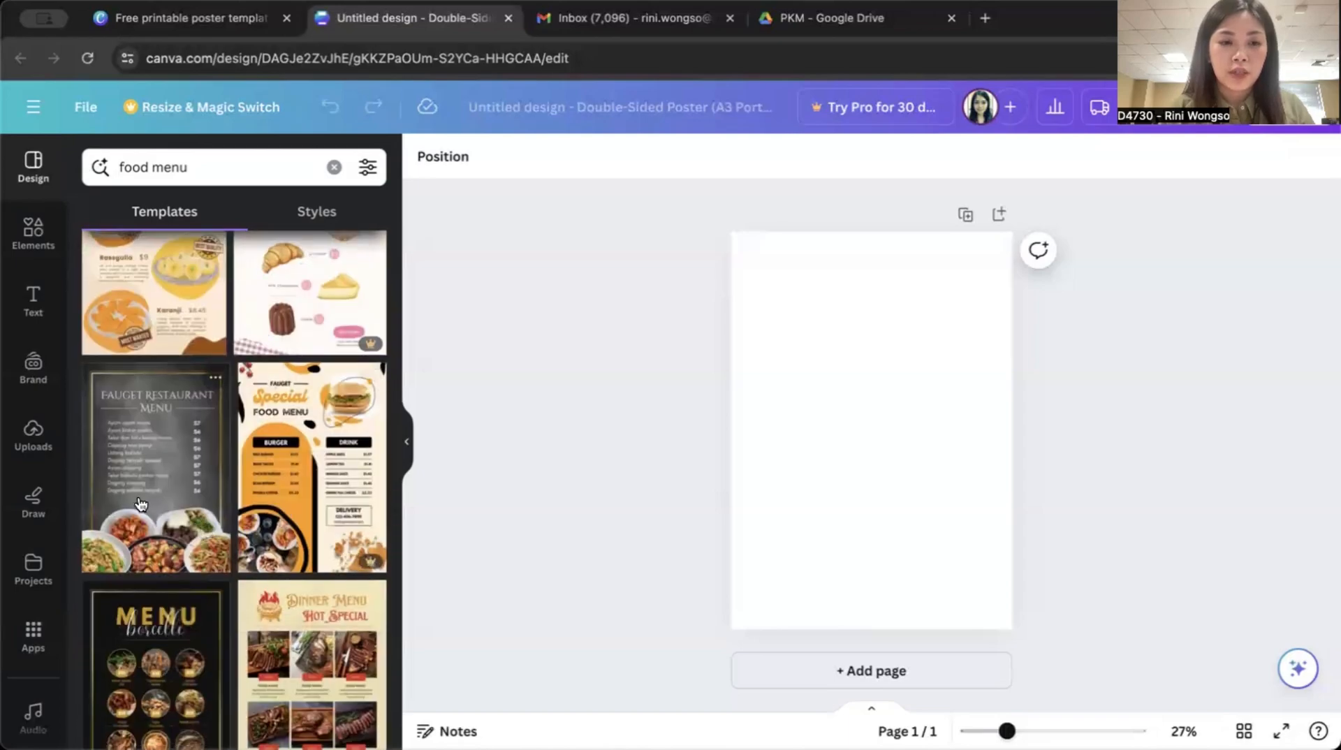
scroll(141, 503, up, 8)
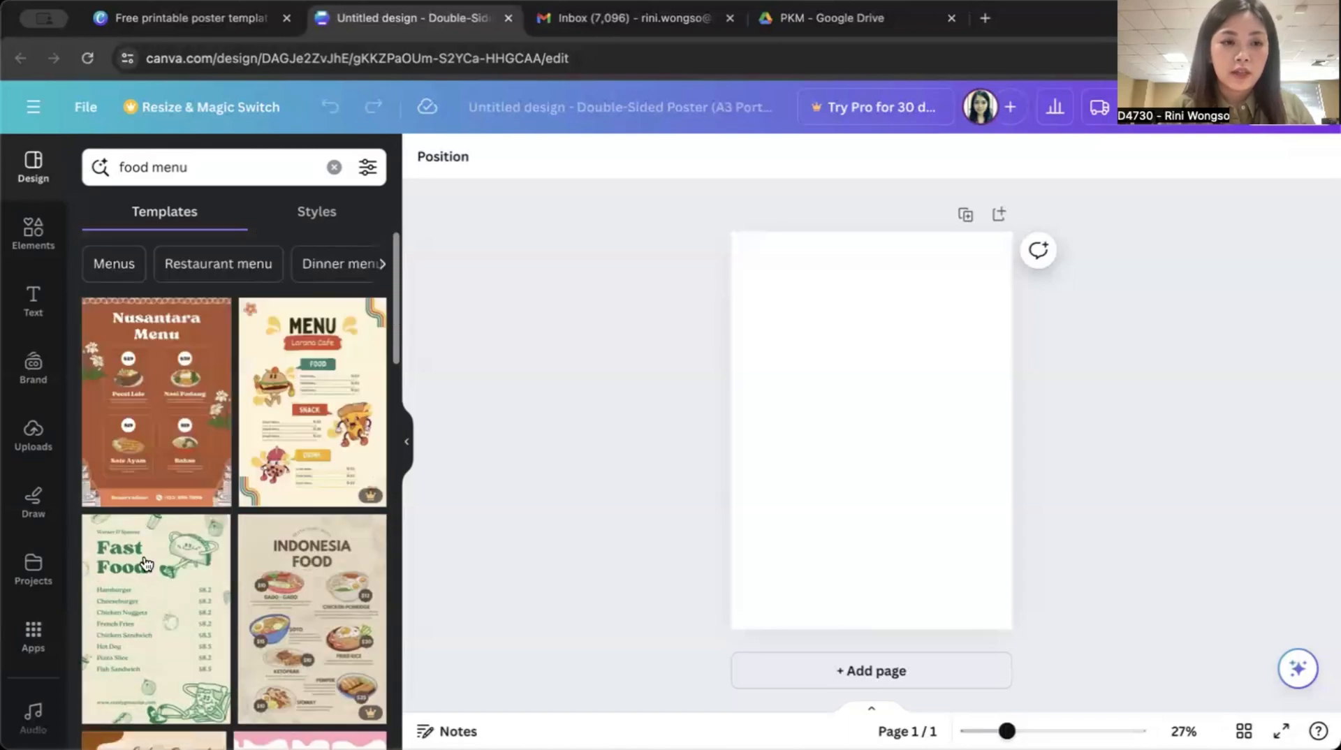
click(170, 442)
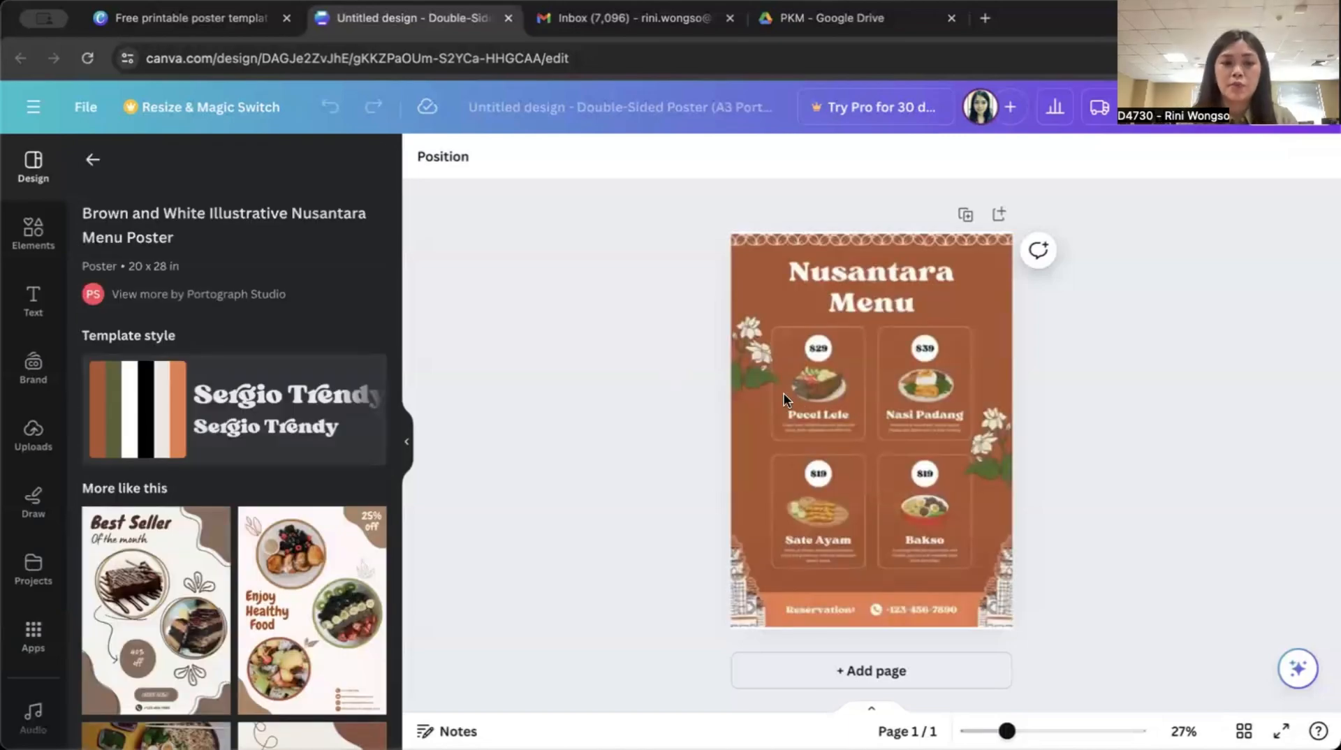
click(784, 399)
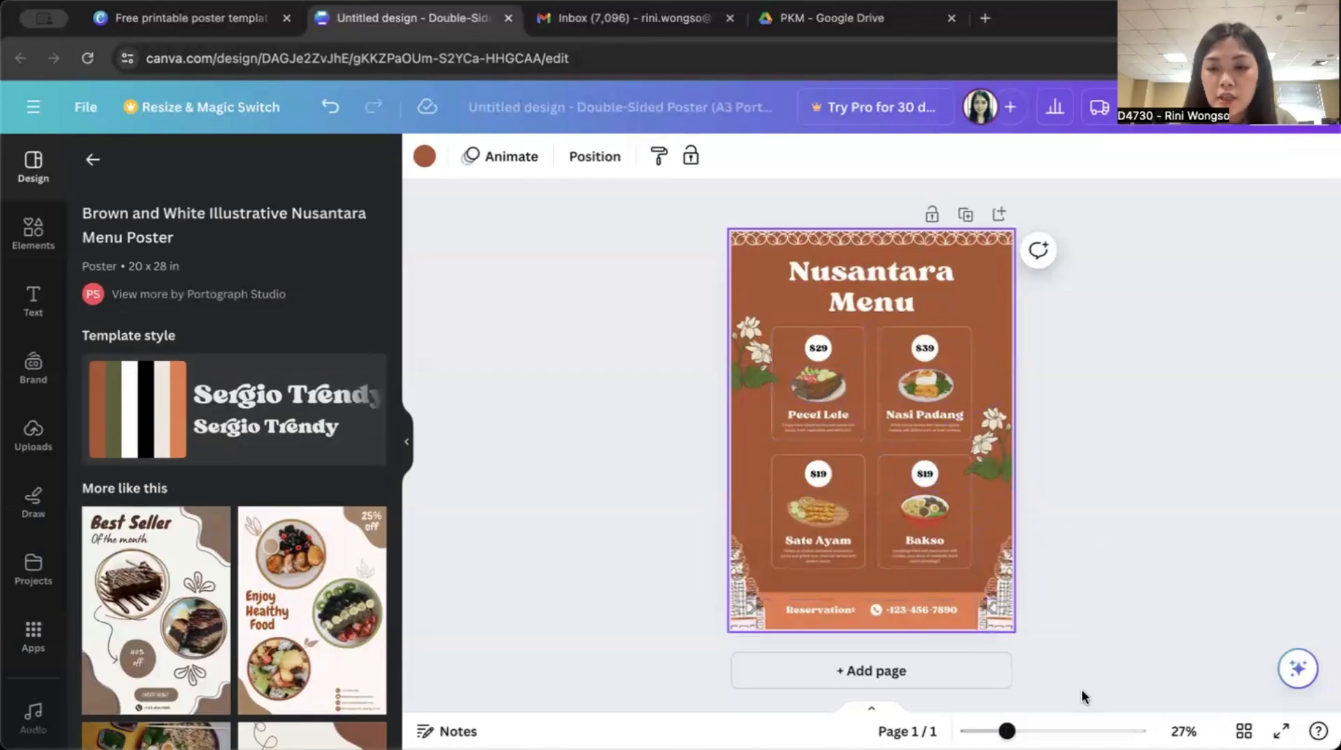
- Check the available design elements, and bring up the library of uploaded images
scroll(836, 325, up, 6)
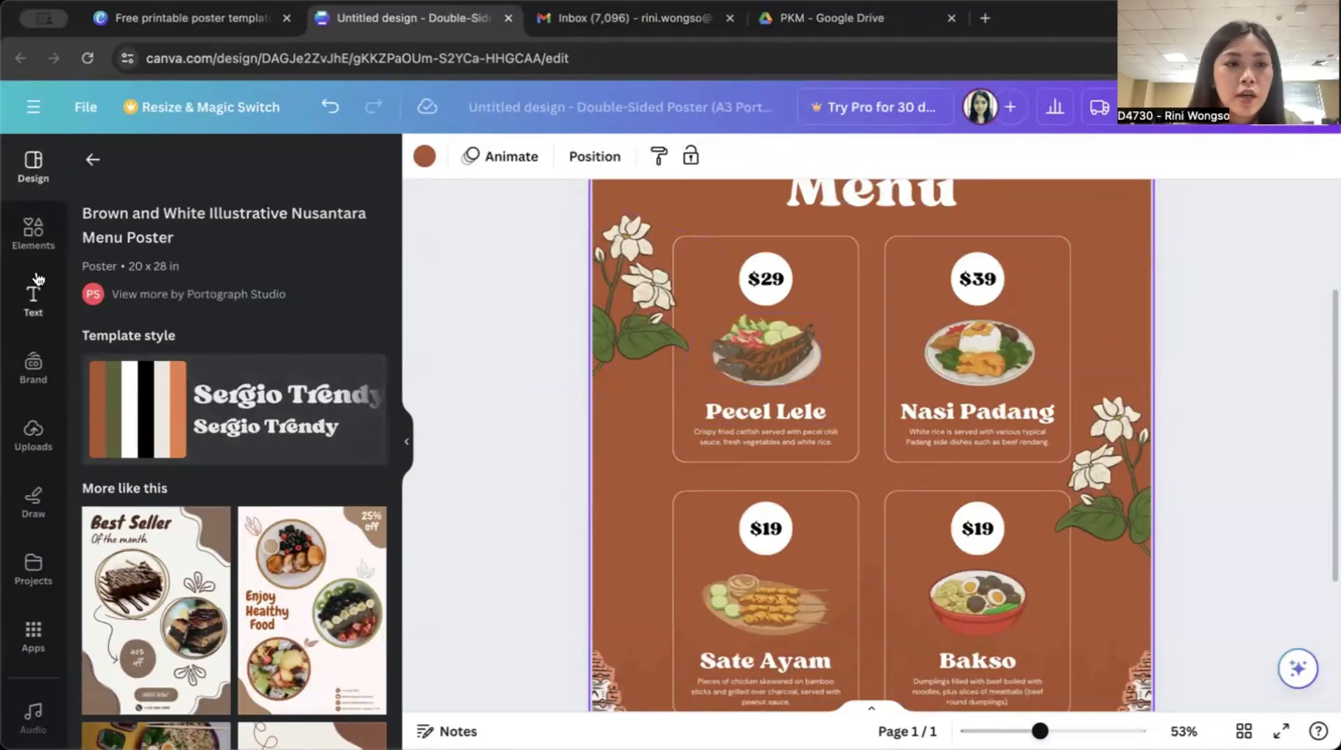
click(38, 240)
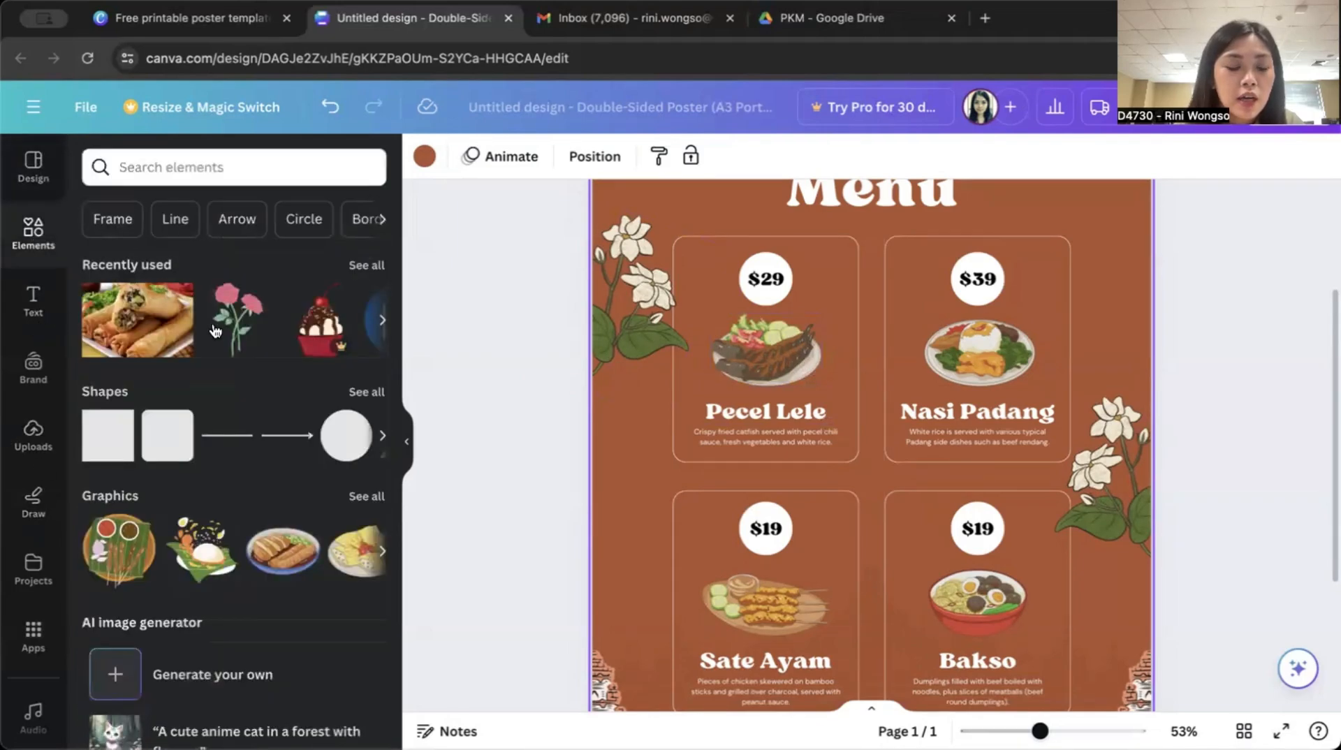
click(38, 447)
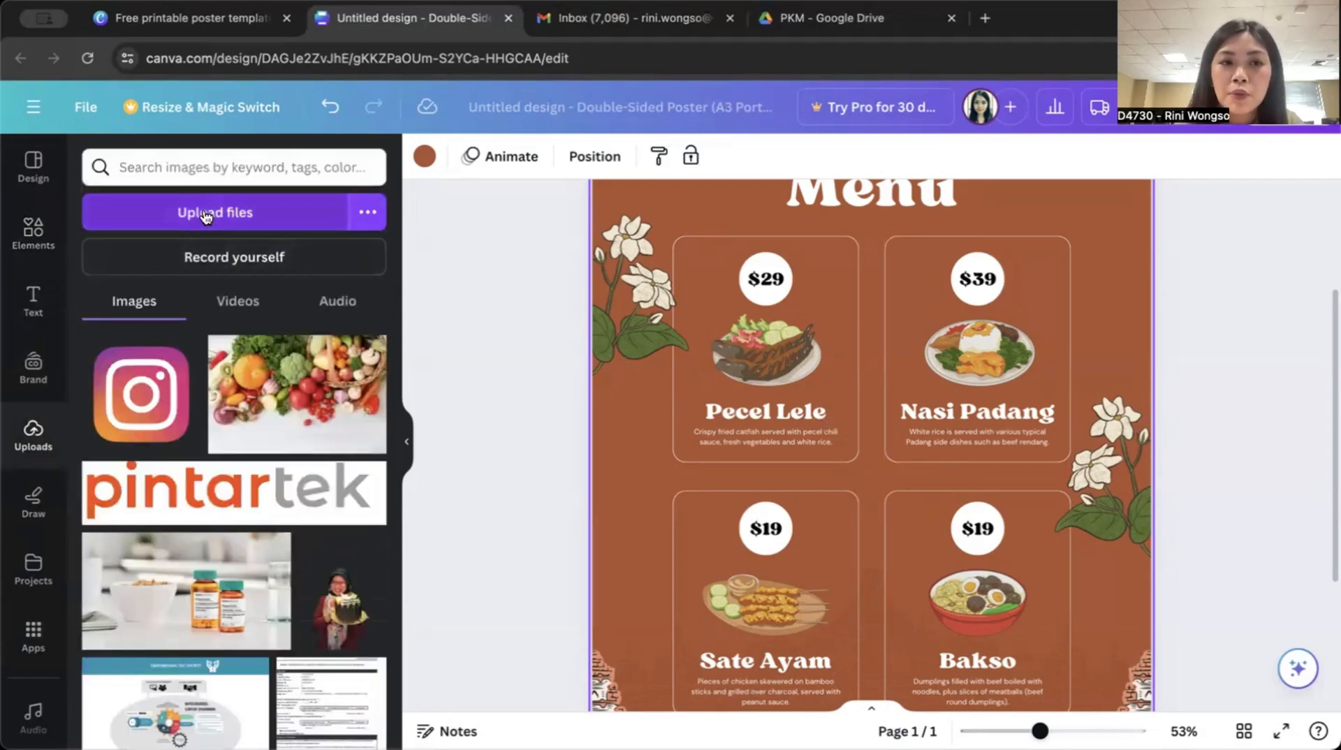
- Search Google Images for "pecel lele" in a new browser tab and save the Kompas.com photo to the computer
click(986, 18)
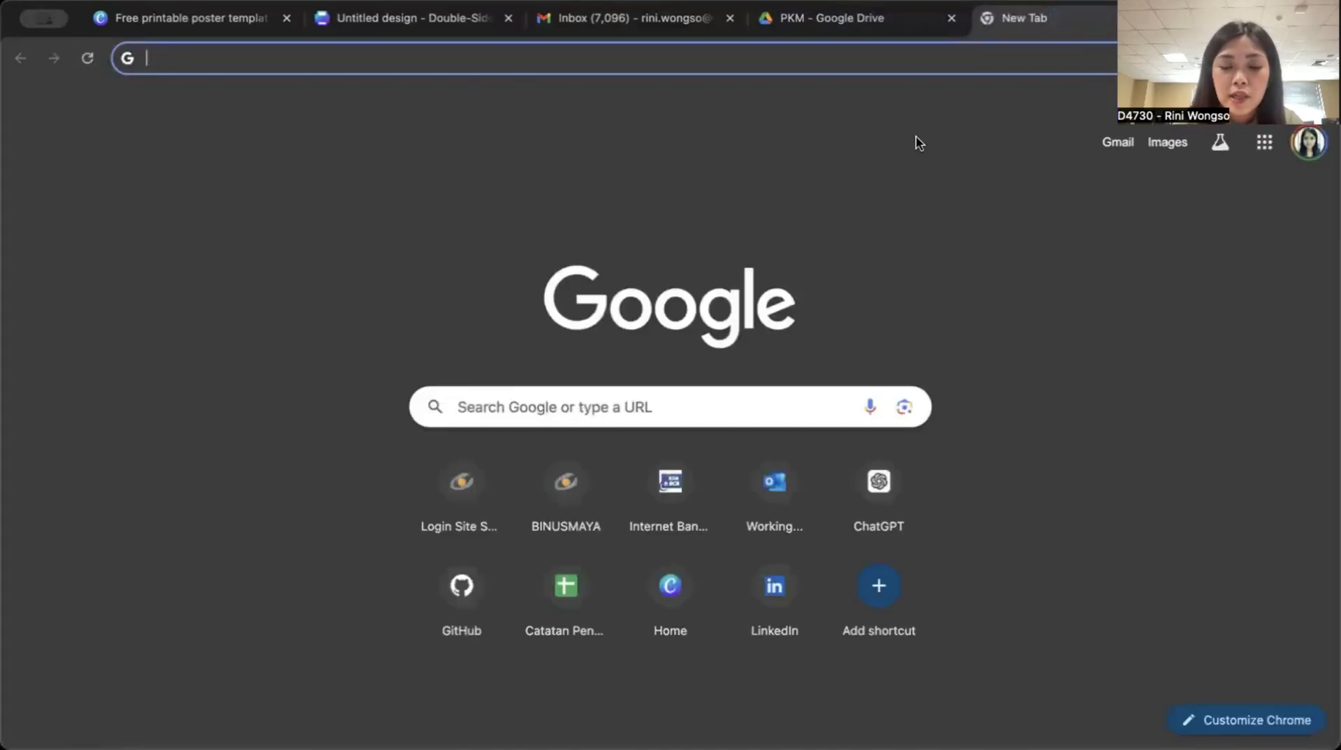
click(685, 411)
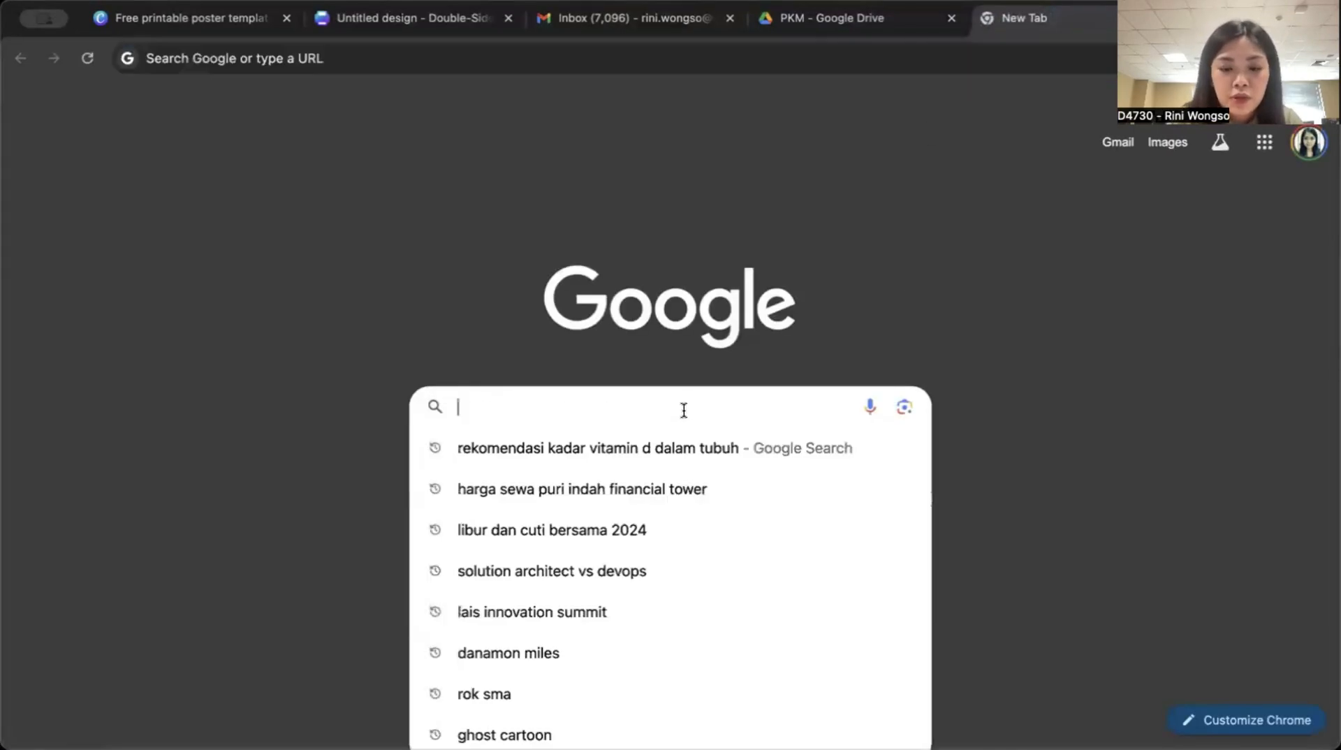
text(pecel lele)
key(Return)
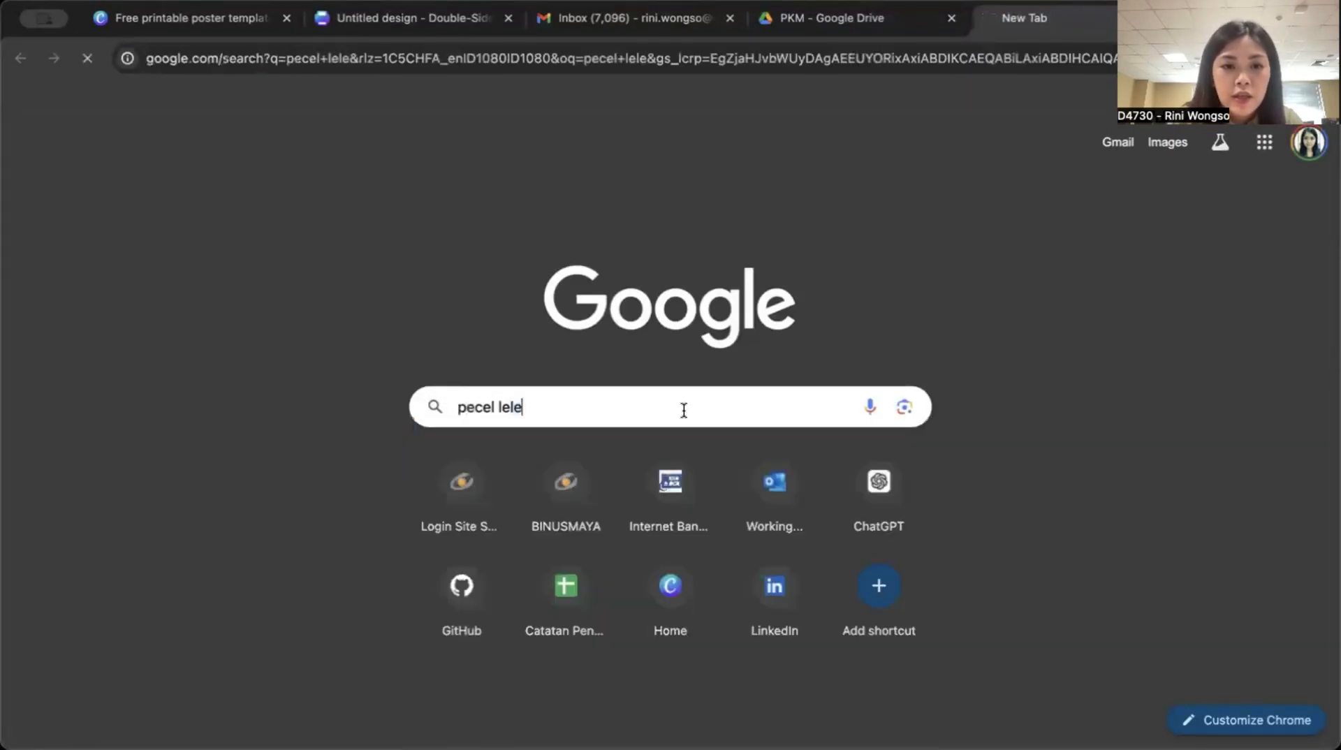
click(225, 173)
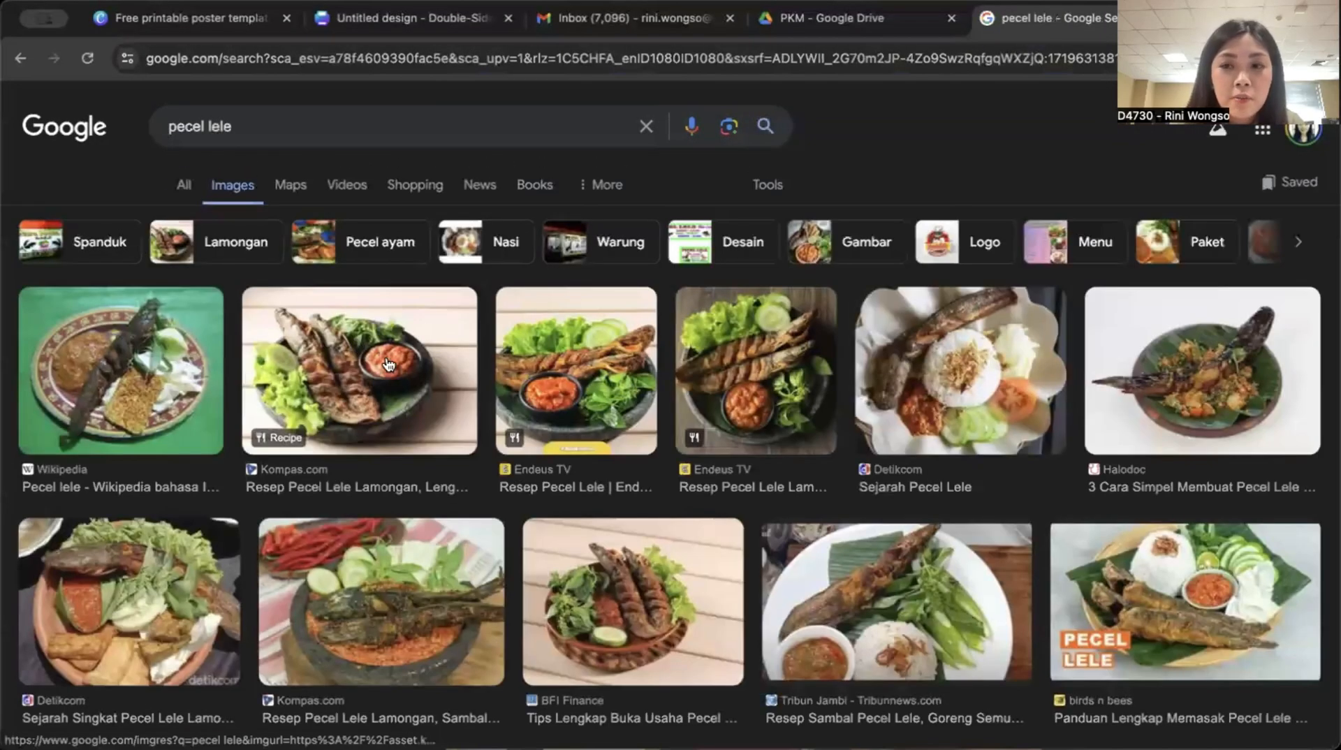
click(389, 364)
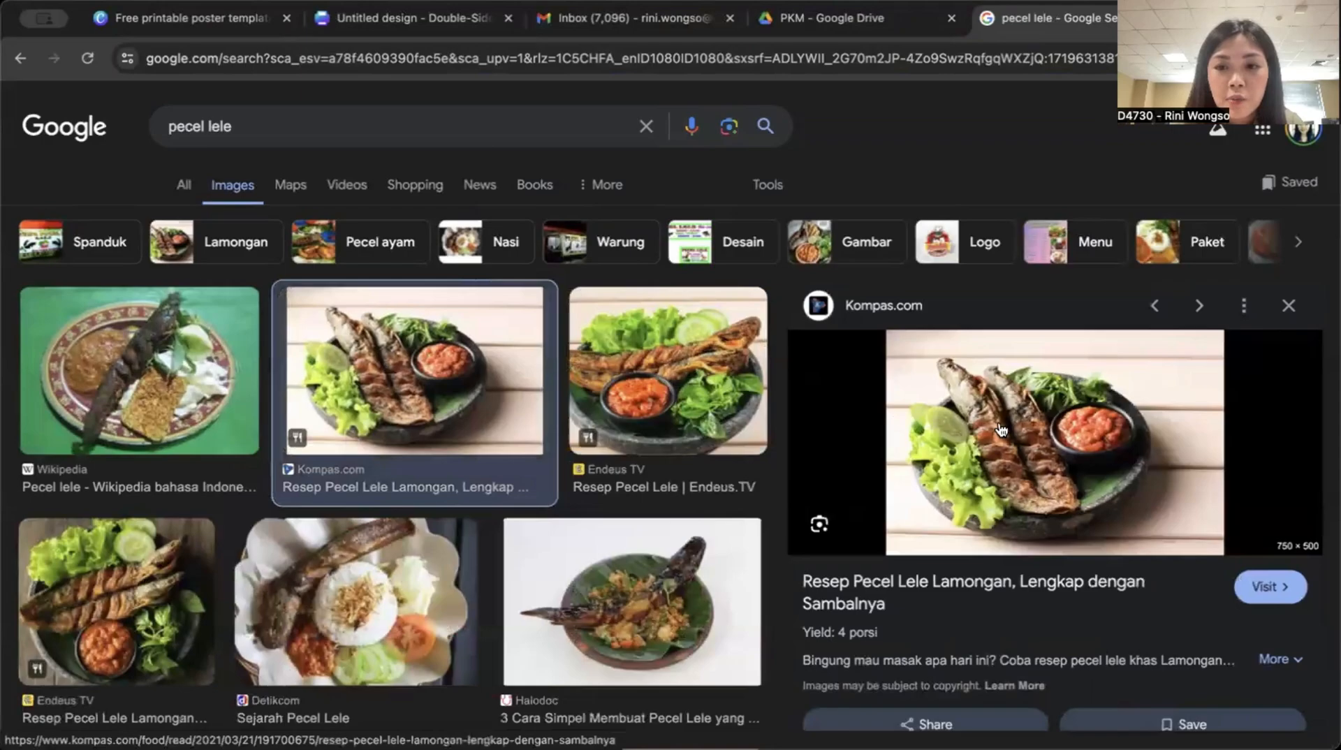
right_click(1002, 421)
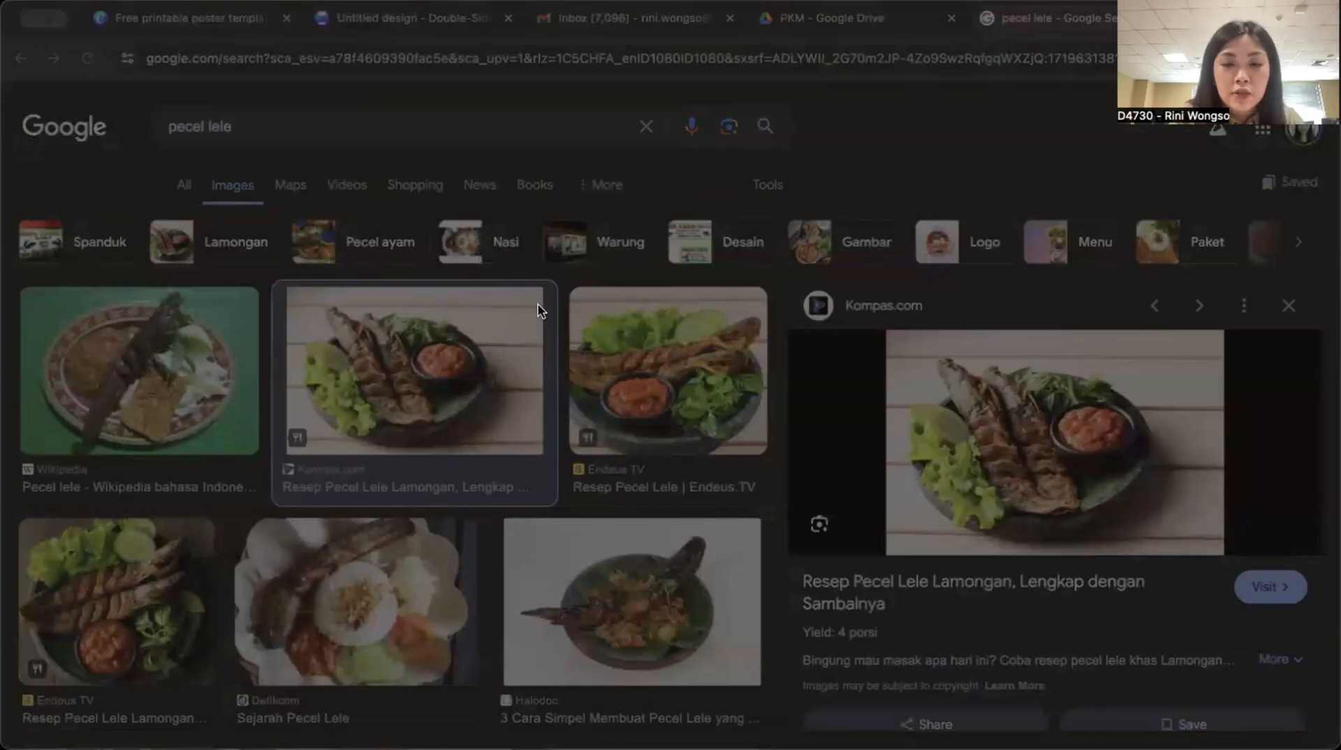
click(542, 311)
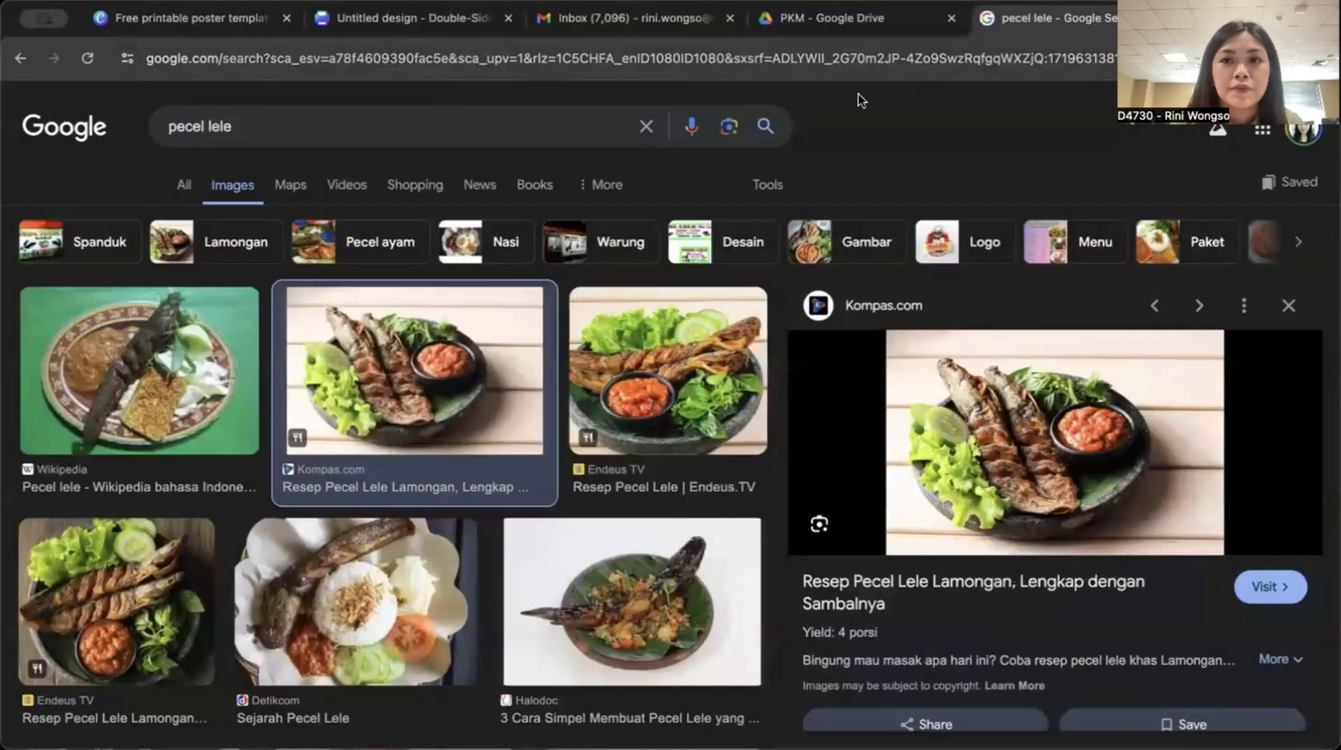
- Switch back to the Canva poster, upload the saved pecel lele photo and add it to the page, dismissing the image-editing suggestion
click(852, 19)
click(378, 21)
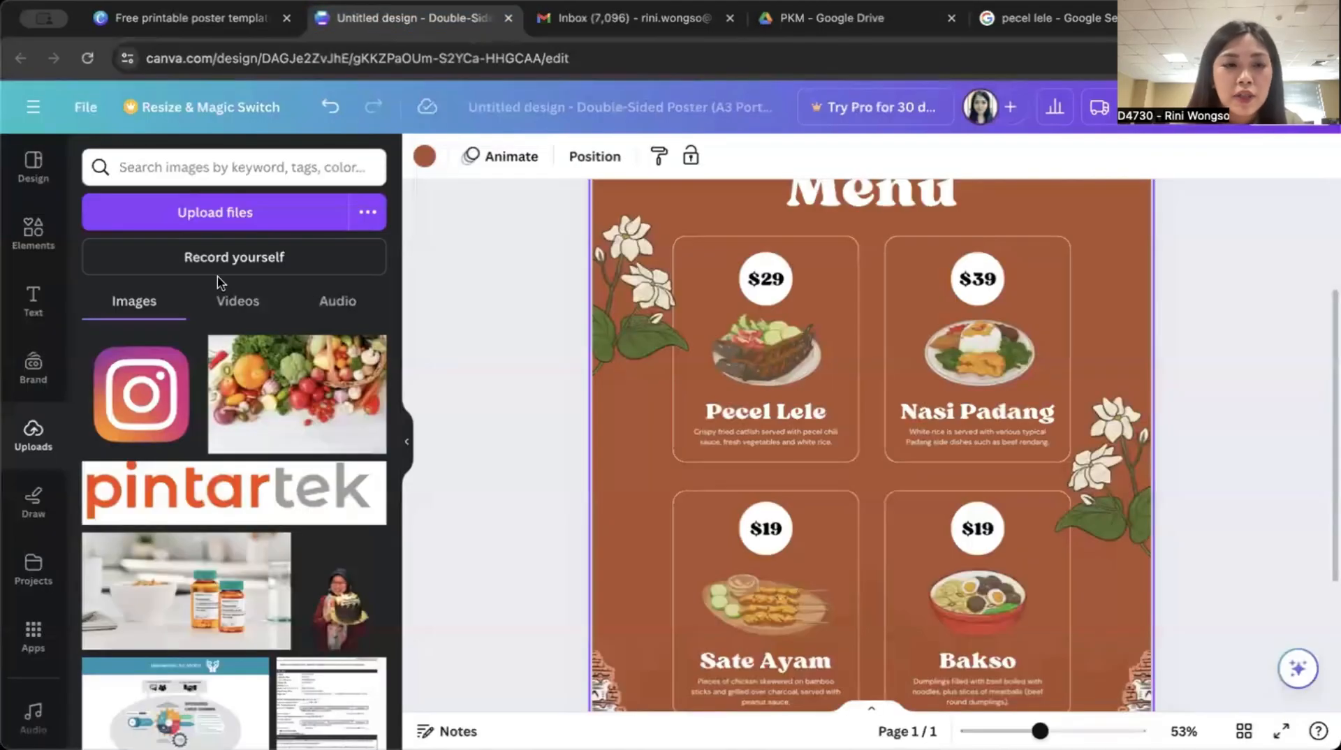
click(210, 212)
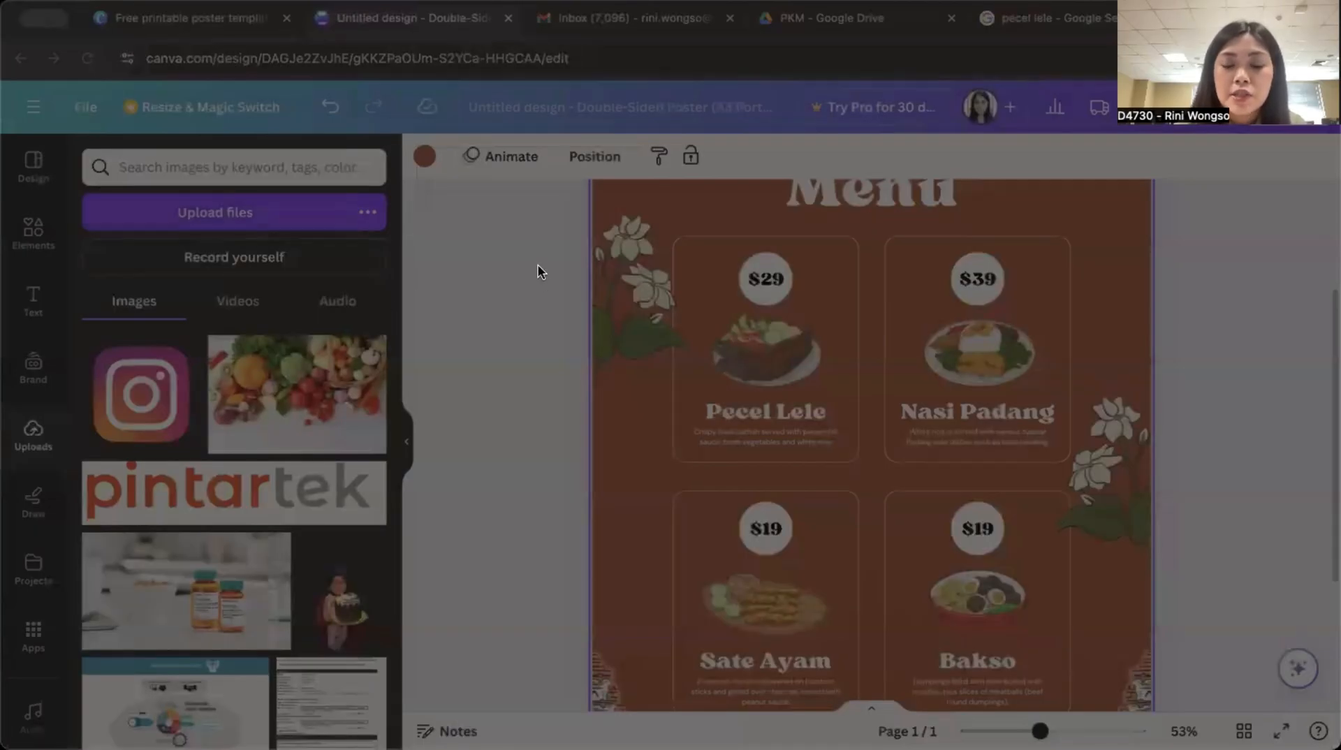
click(993, 559)
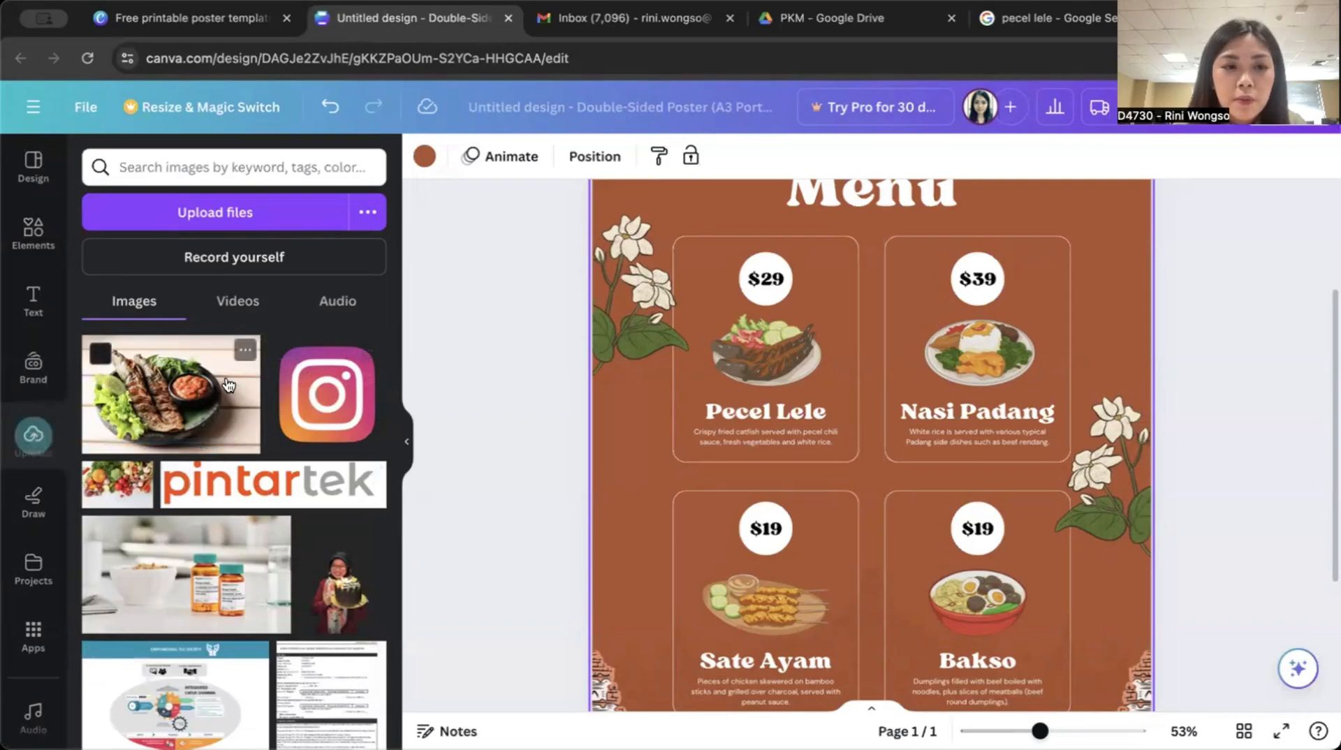
click(180, 400)
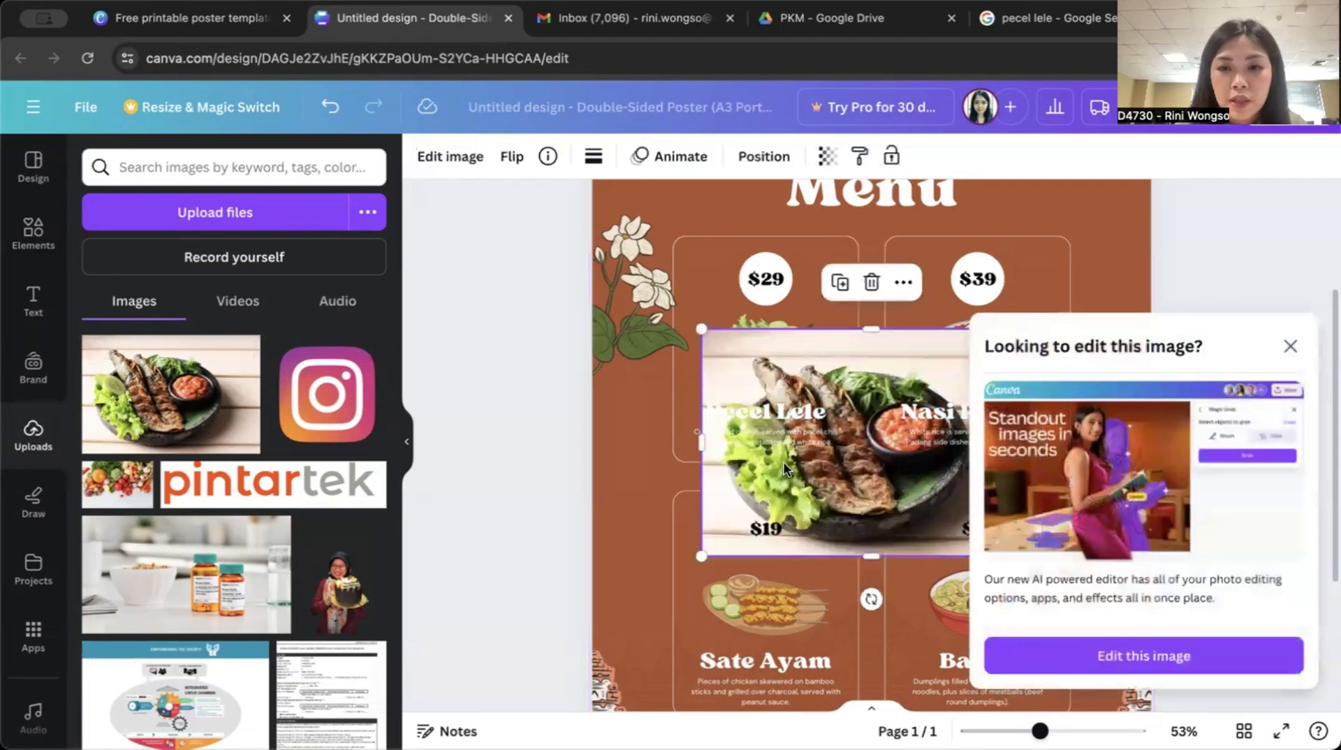
click(1291, 348)
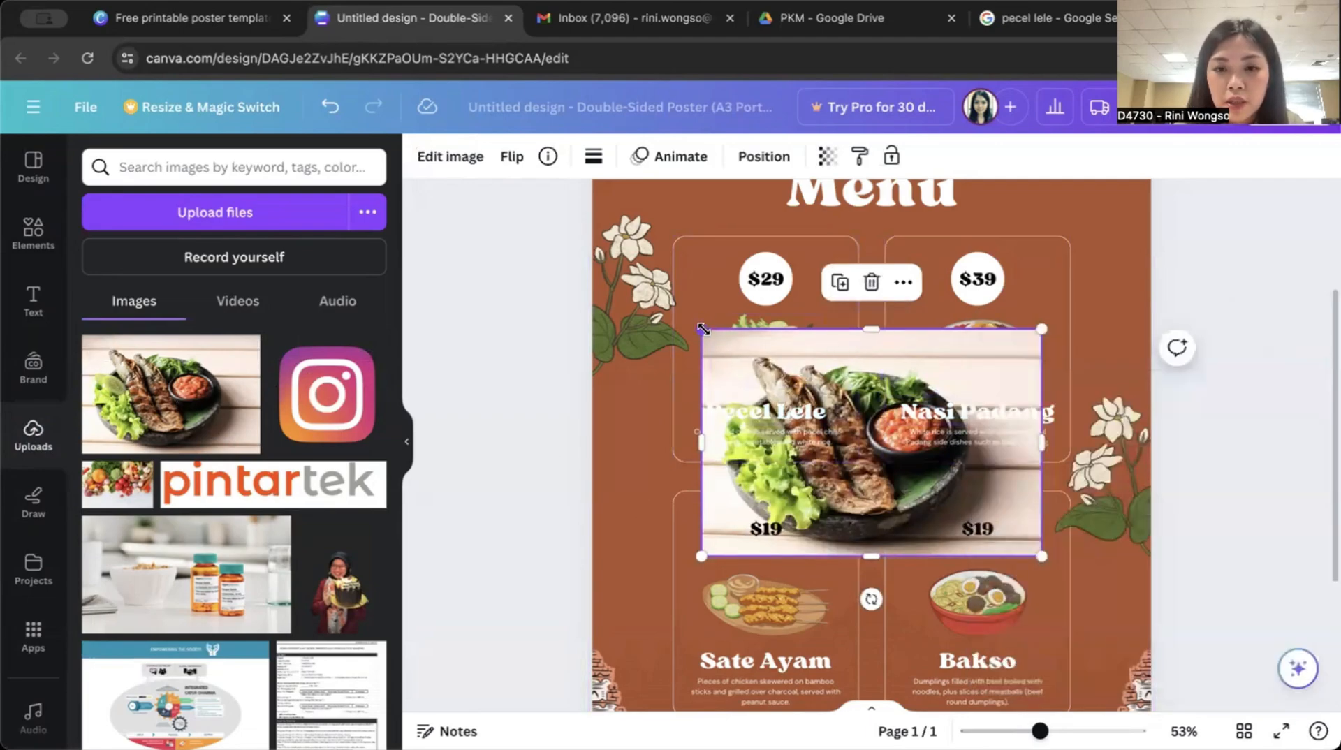
- Shrink the uploaded pecel lele photo, delete the Pecel Lele dish illustration, and place the photo in its spot above the dish name
drag(704, 329, 877, 419)
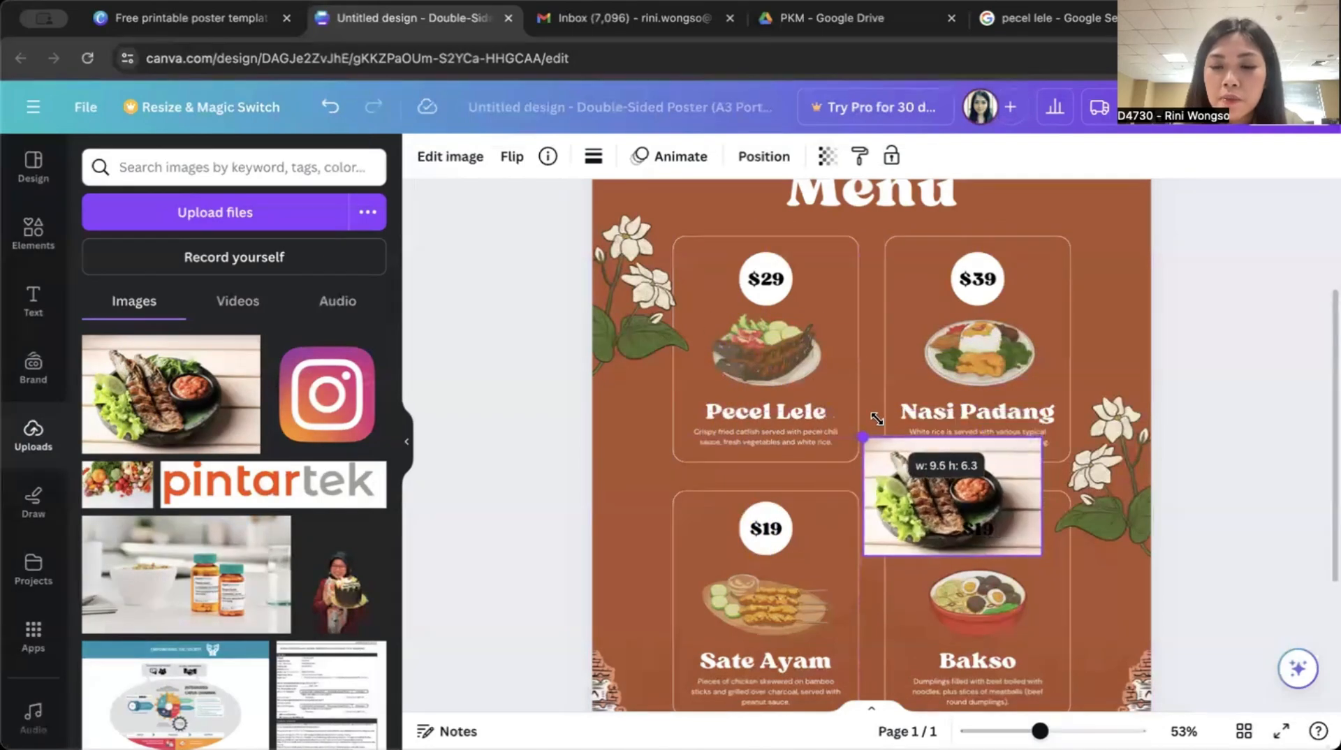
drag(937, 480, 761, 327)
drag(688, 283, 815, 342)
click(731, 354)
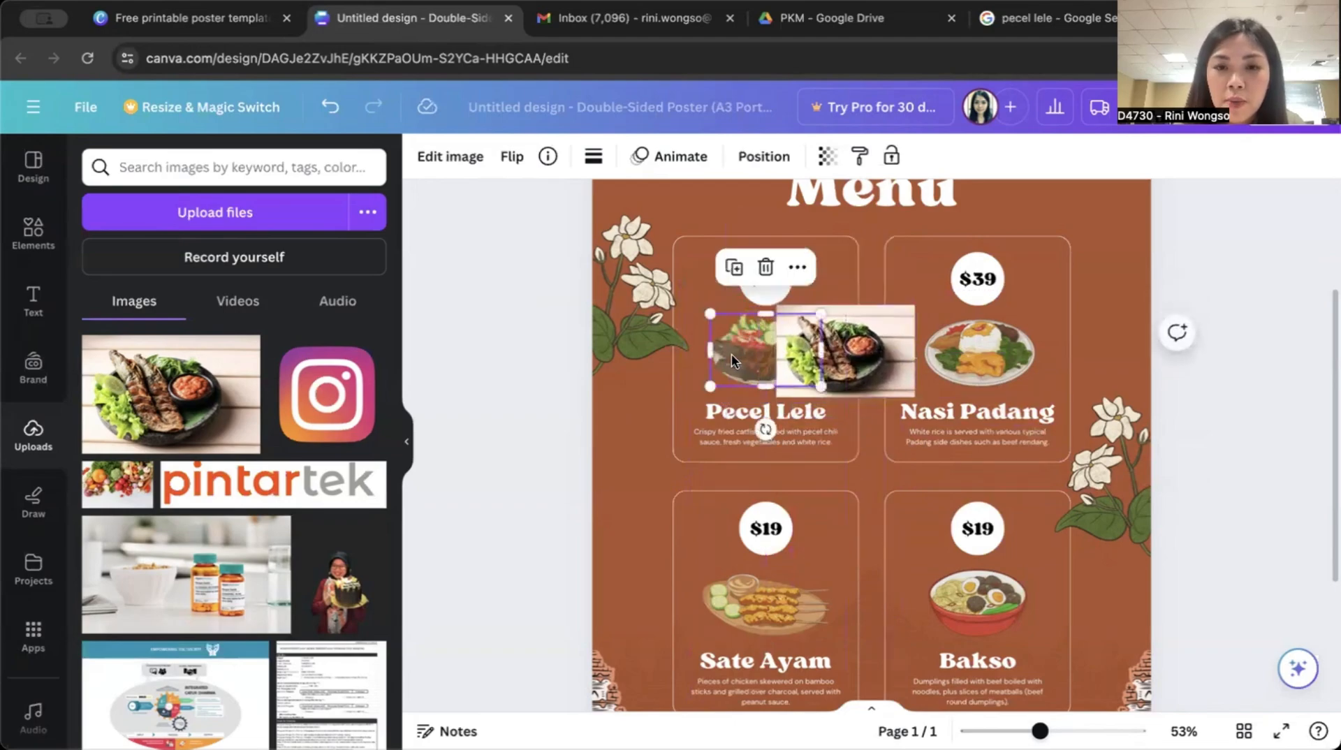
click(764, 268)
click(826, 336)
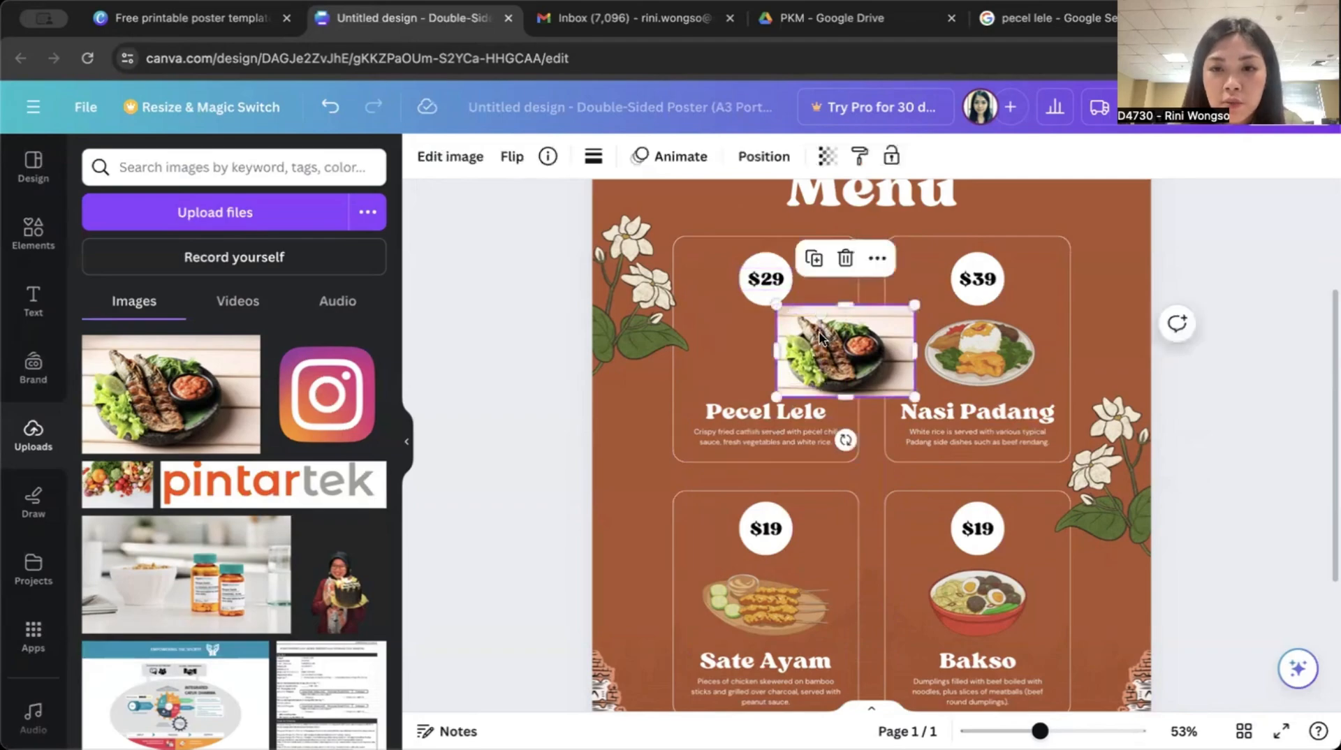
drag(826, 335, 756, 327)
- Replace the price of the Pecel Lele item with "Rp. 25.000"
click(776, 291)
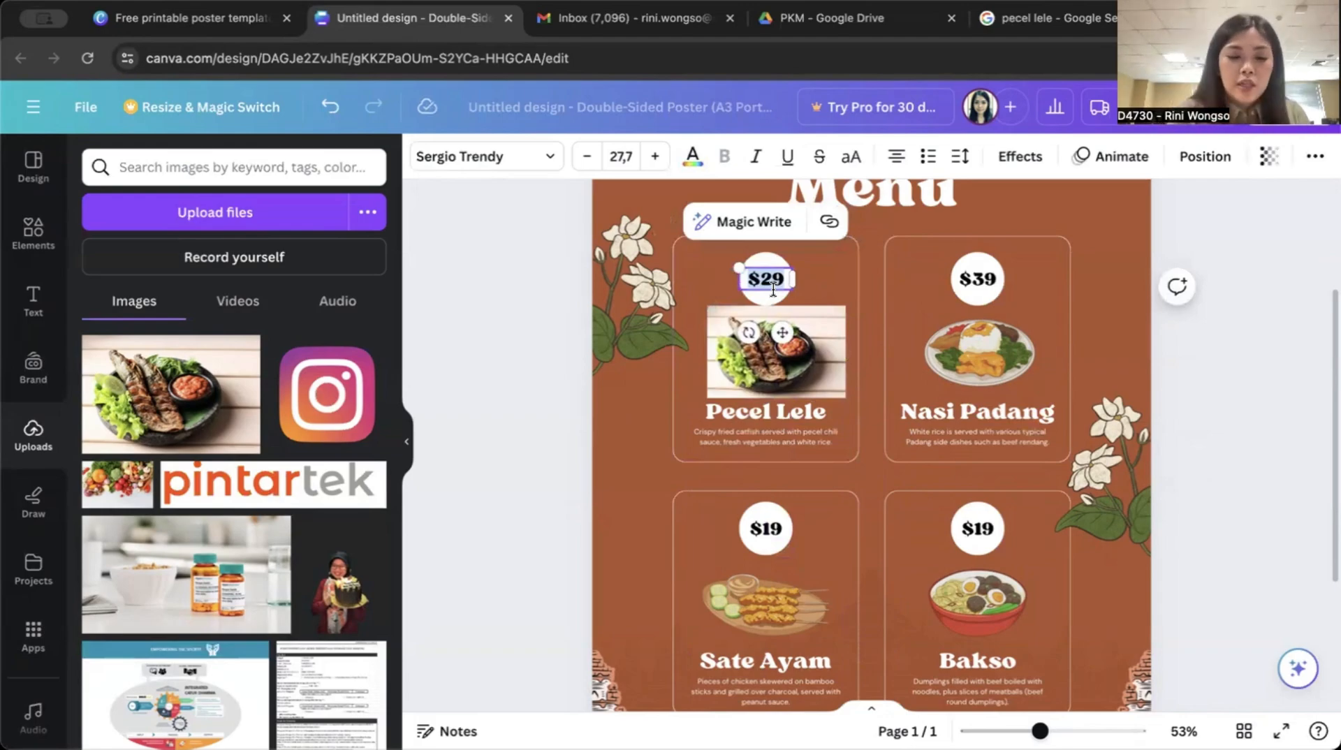
text(Rp)
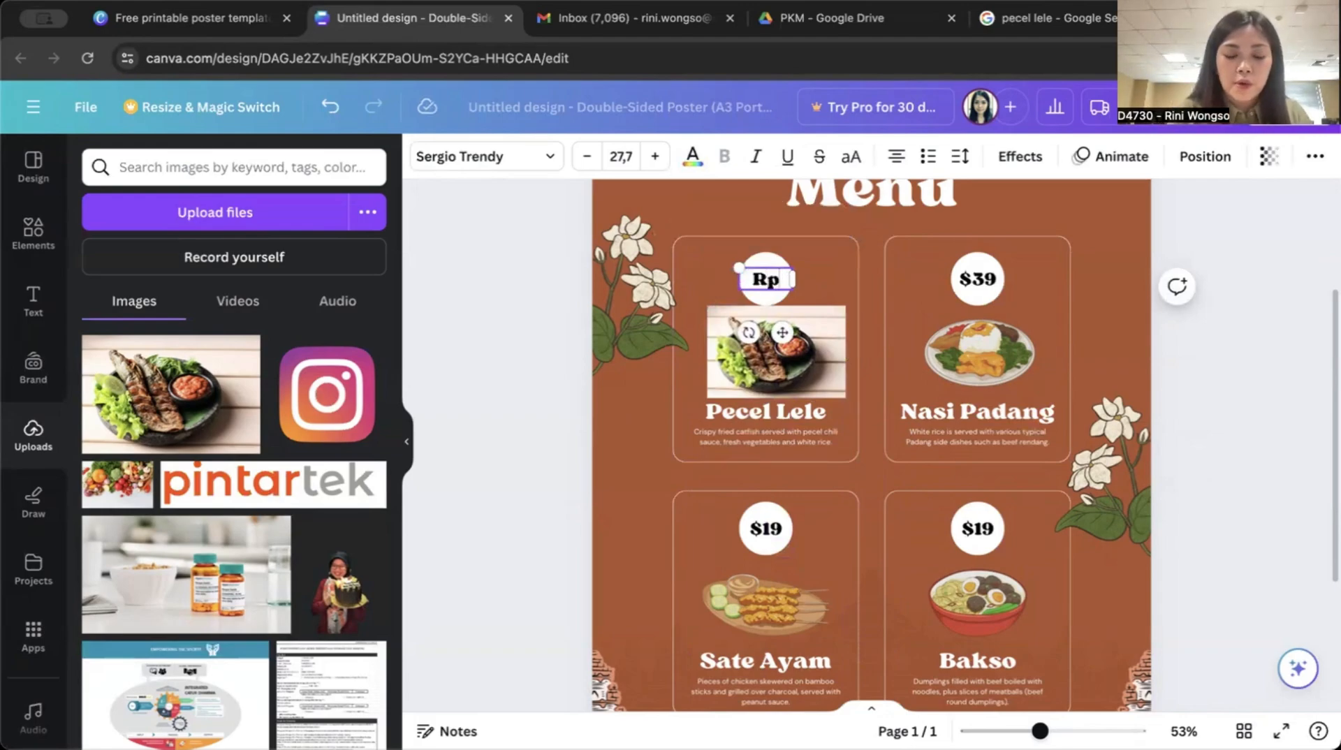
text(.)
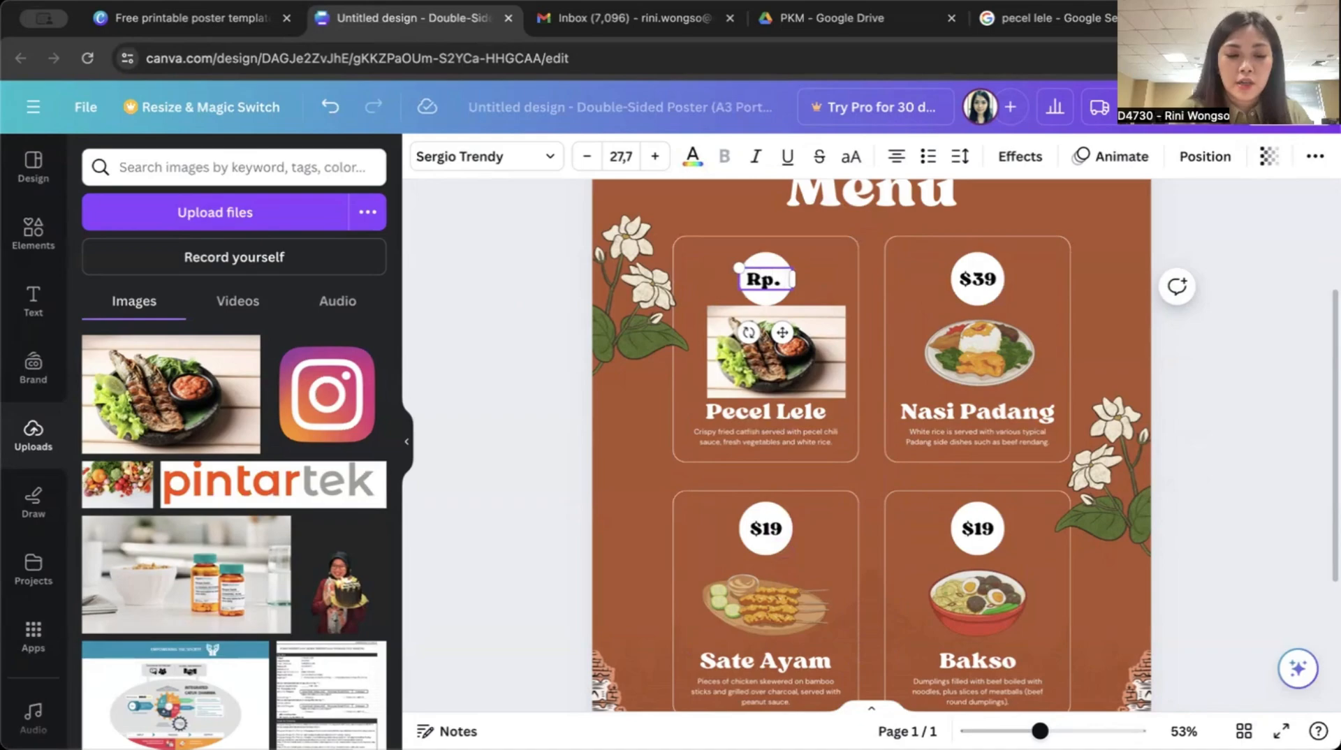
text( 25.000)
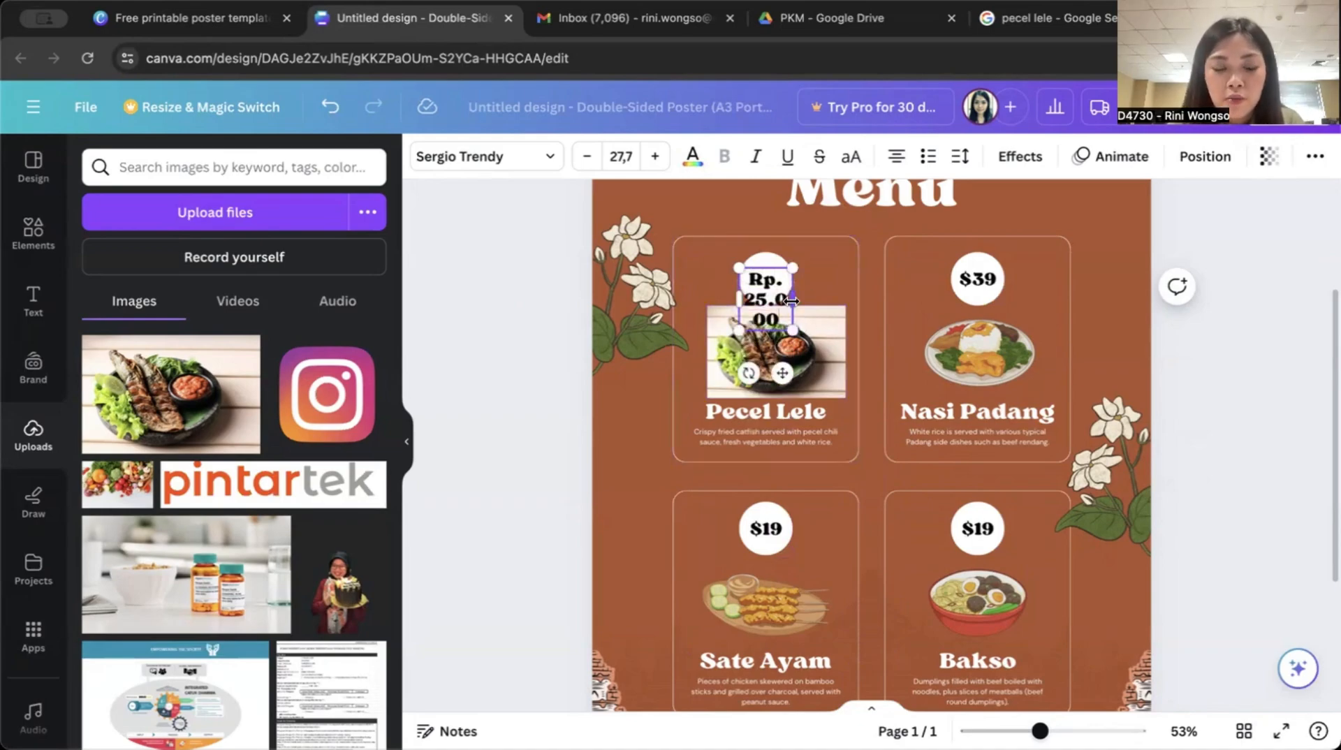
- Reduce the whole Pecel Lele price text to font size 18,7 and nudge it up to centre it in the white circle
key(ctrl+a)
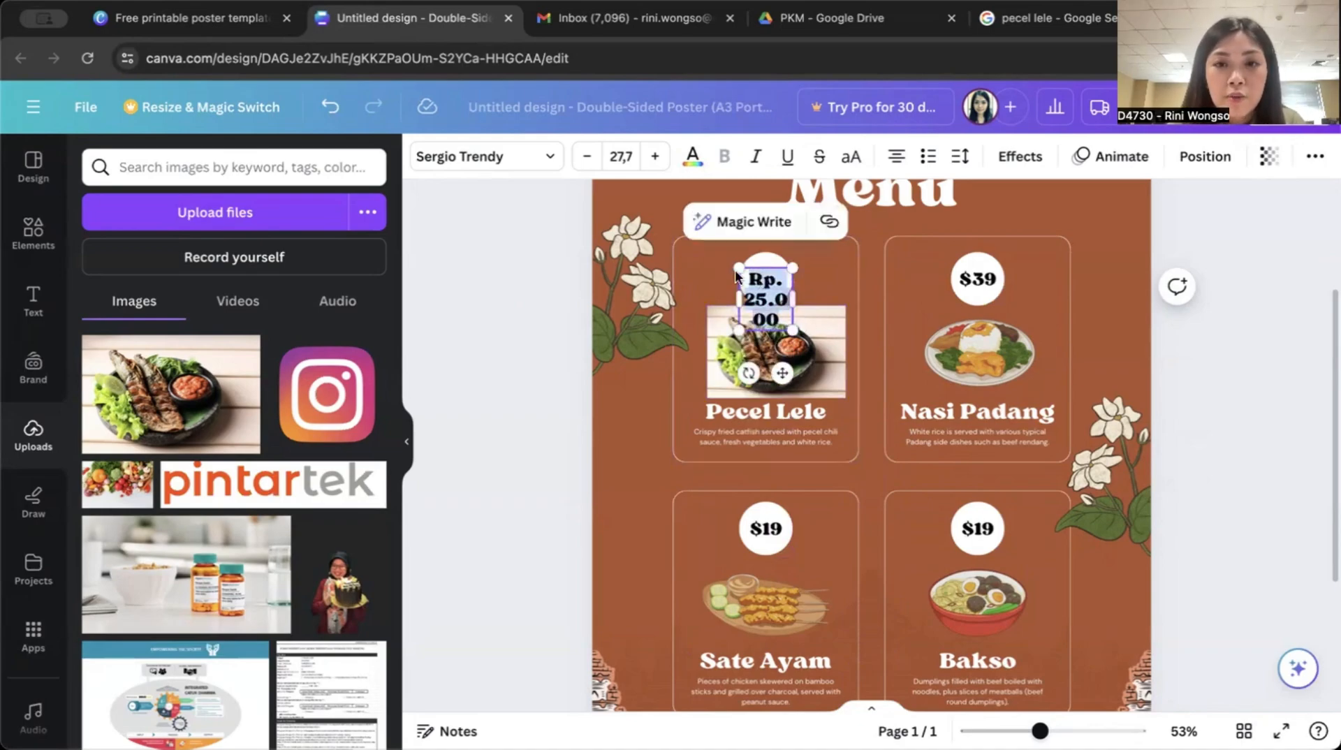
click(596, 159)
click(596, 160)
click(596, 159)
click(596, 159)
click(596, 159)
click(596, 159)
click(596, 160)
click(596, 159)
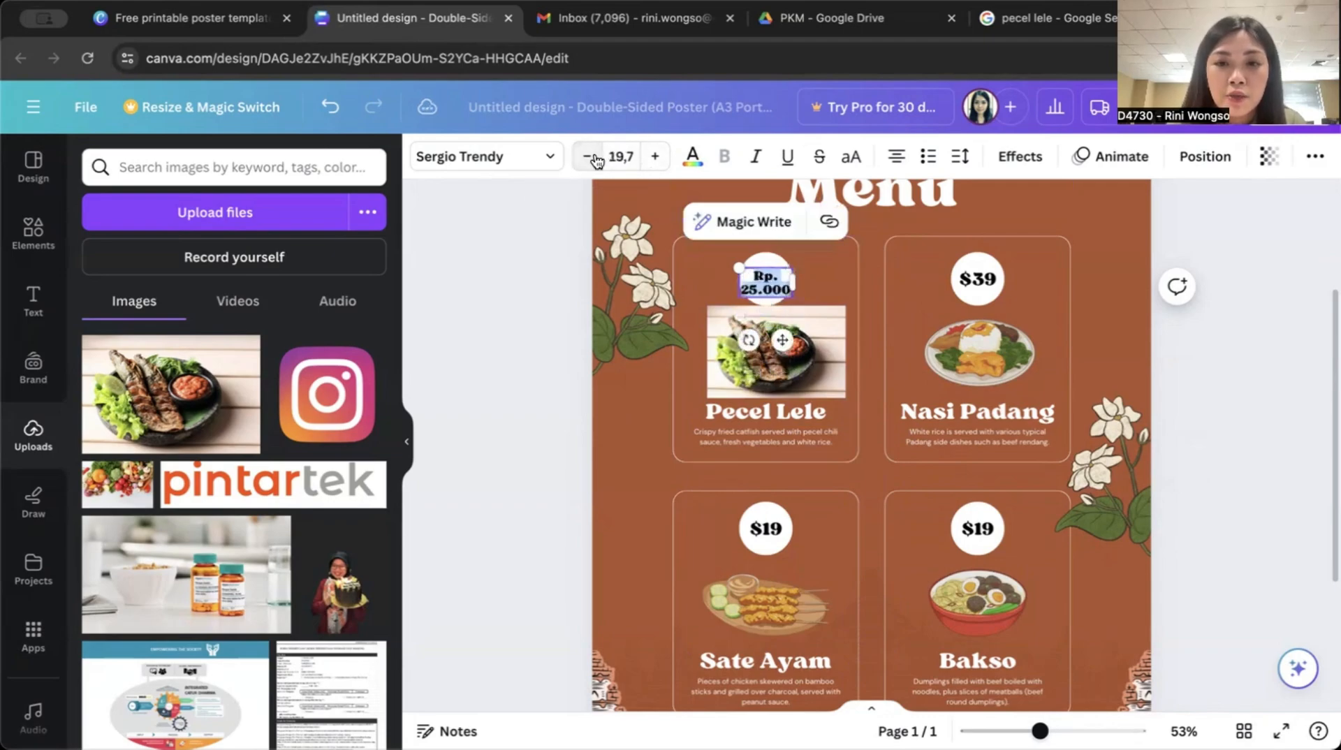
click(596, 159)
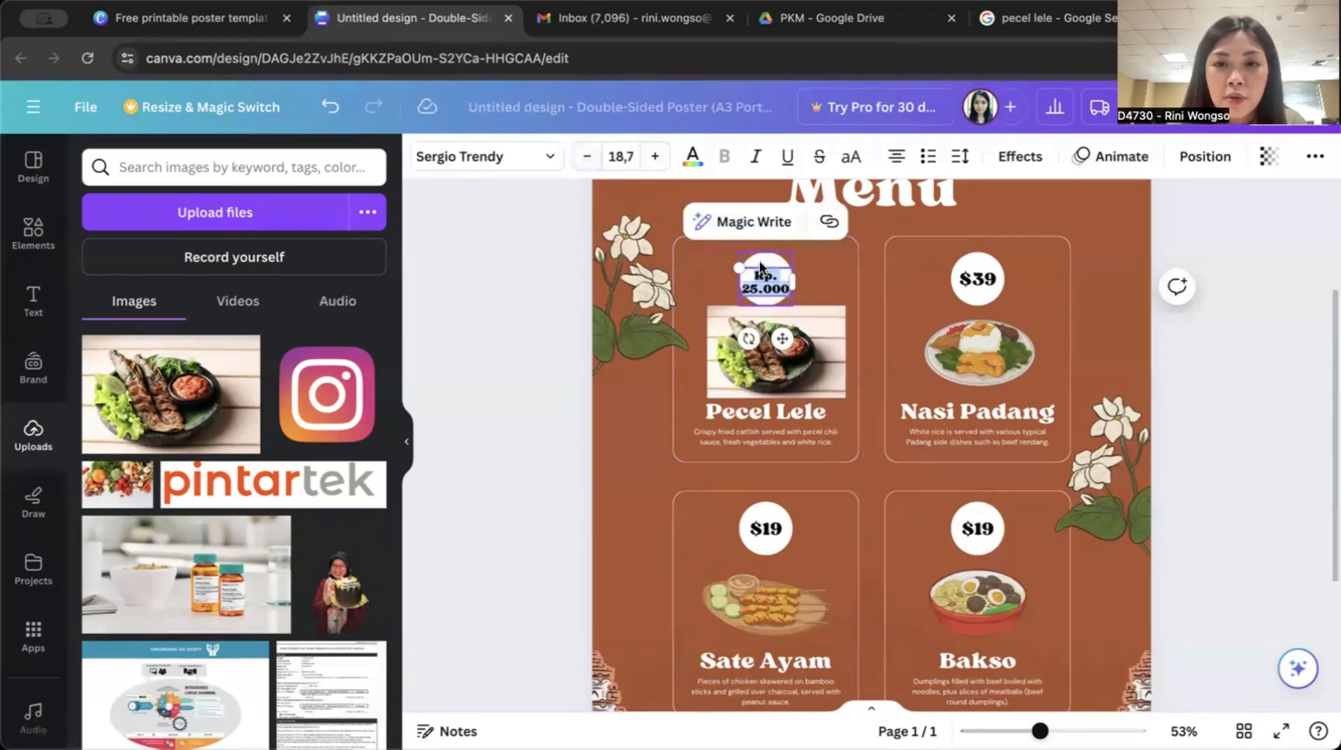
drag(783, 336, 784, 333)
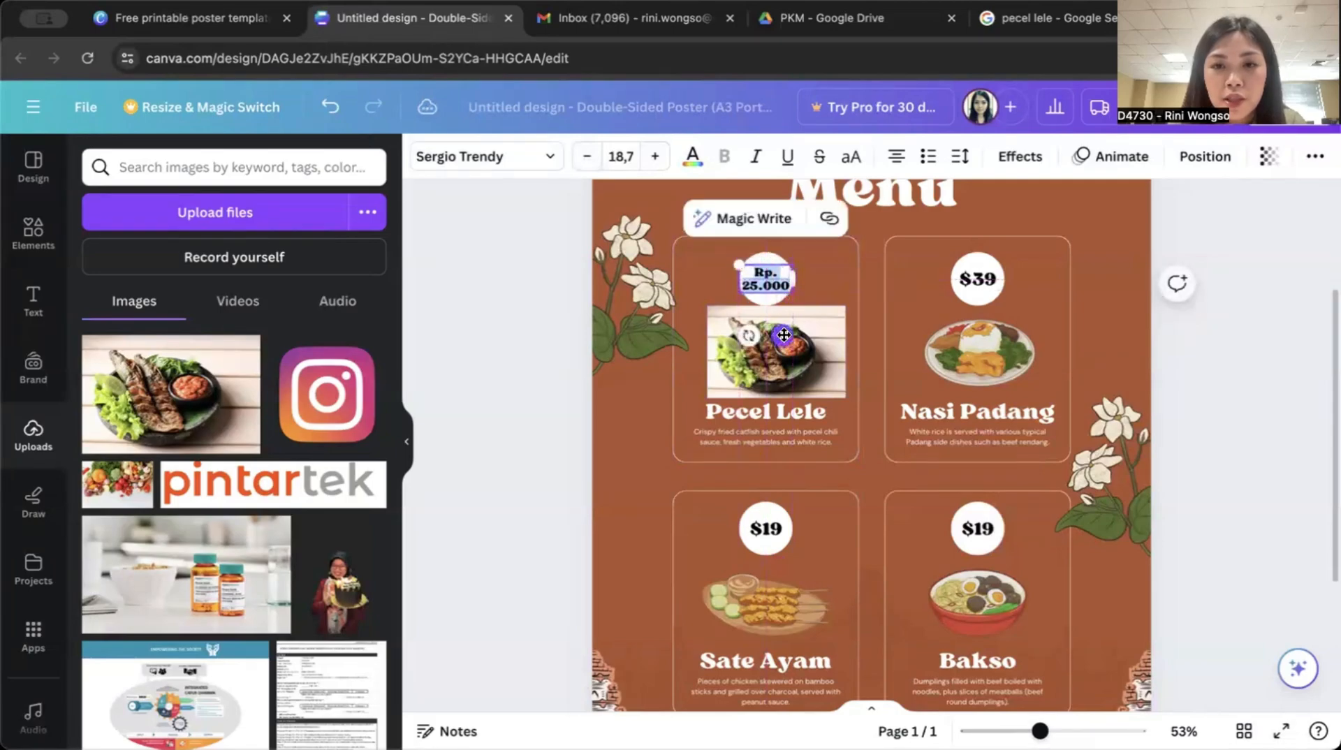
click(818, 288)
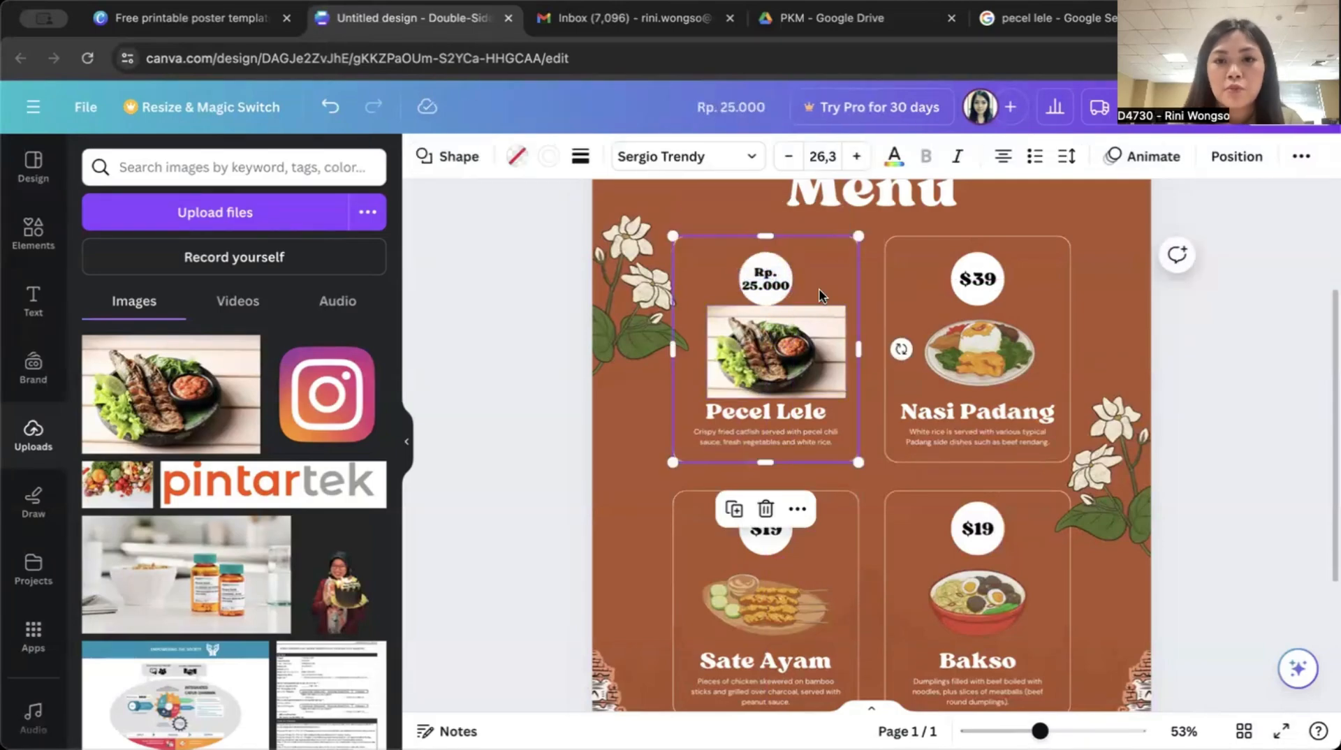
- Examine the pecel lele photo's editing effects and filters, and try the background remover, closing the upgrade offer
click(802, 360)
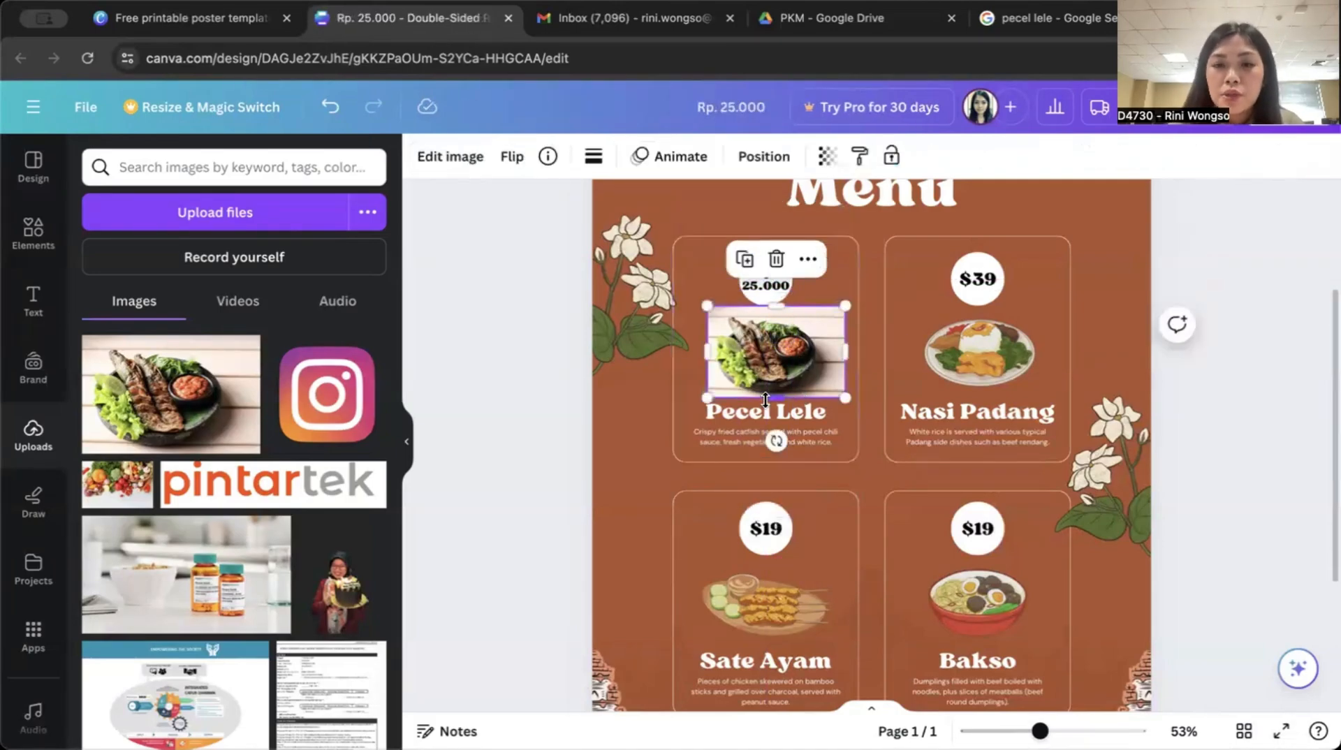
right_click(786, 377)
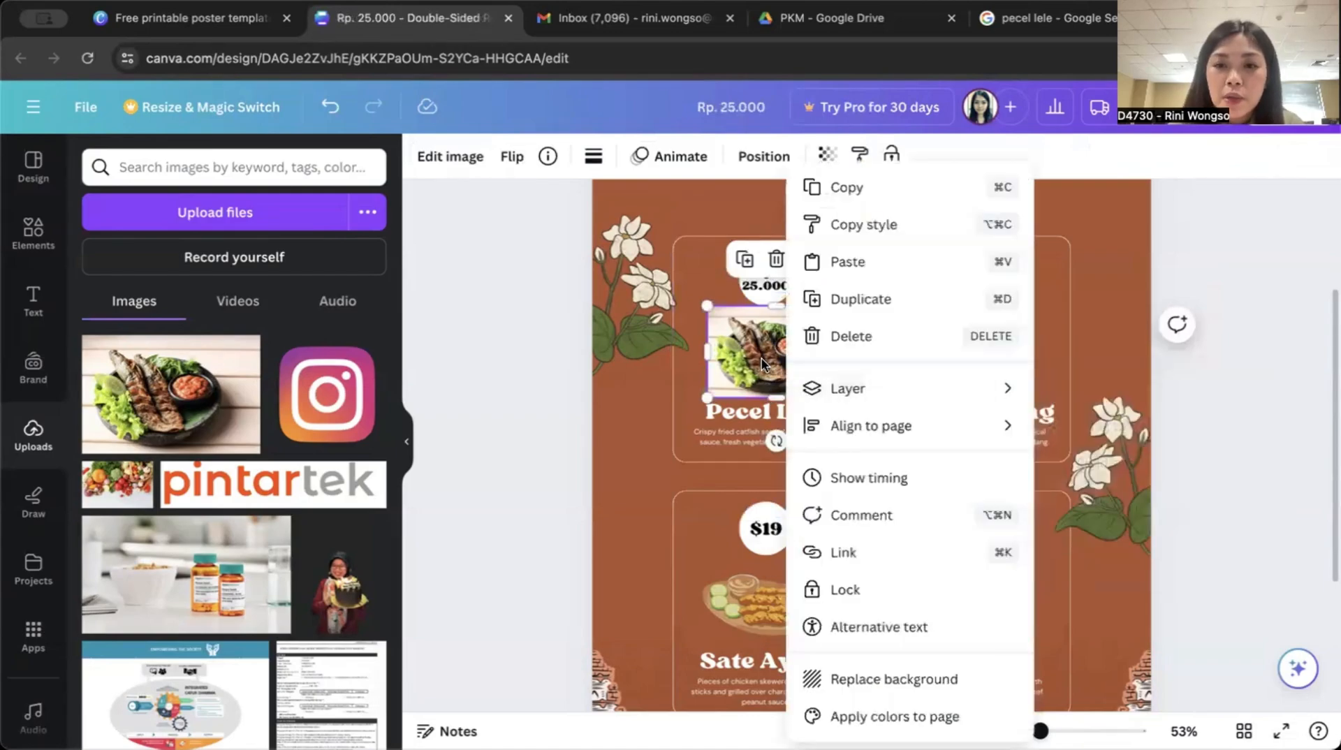
click(761, 364)
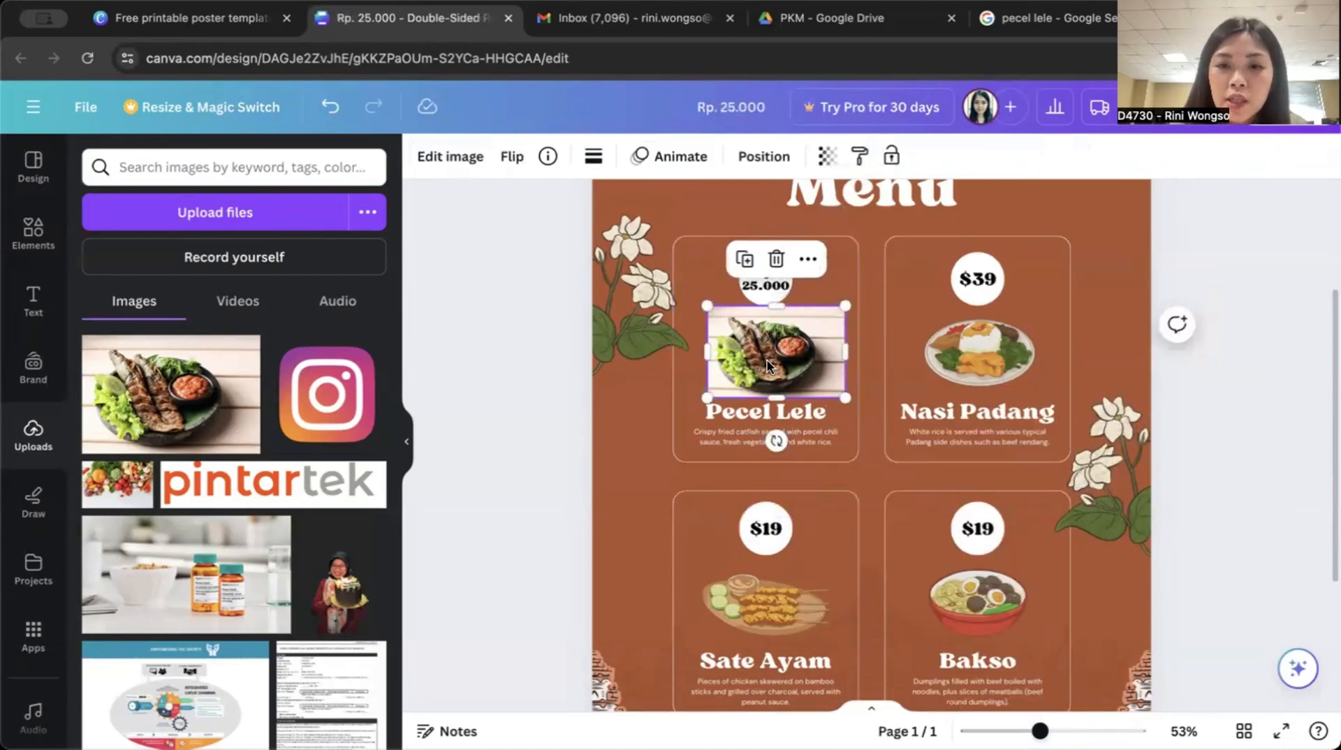
click(457, 159)
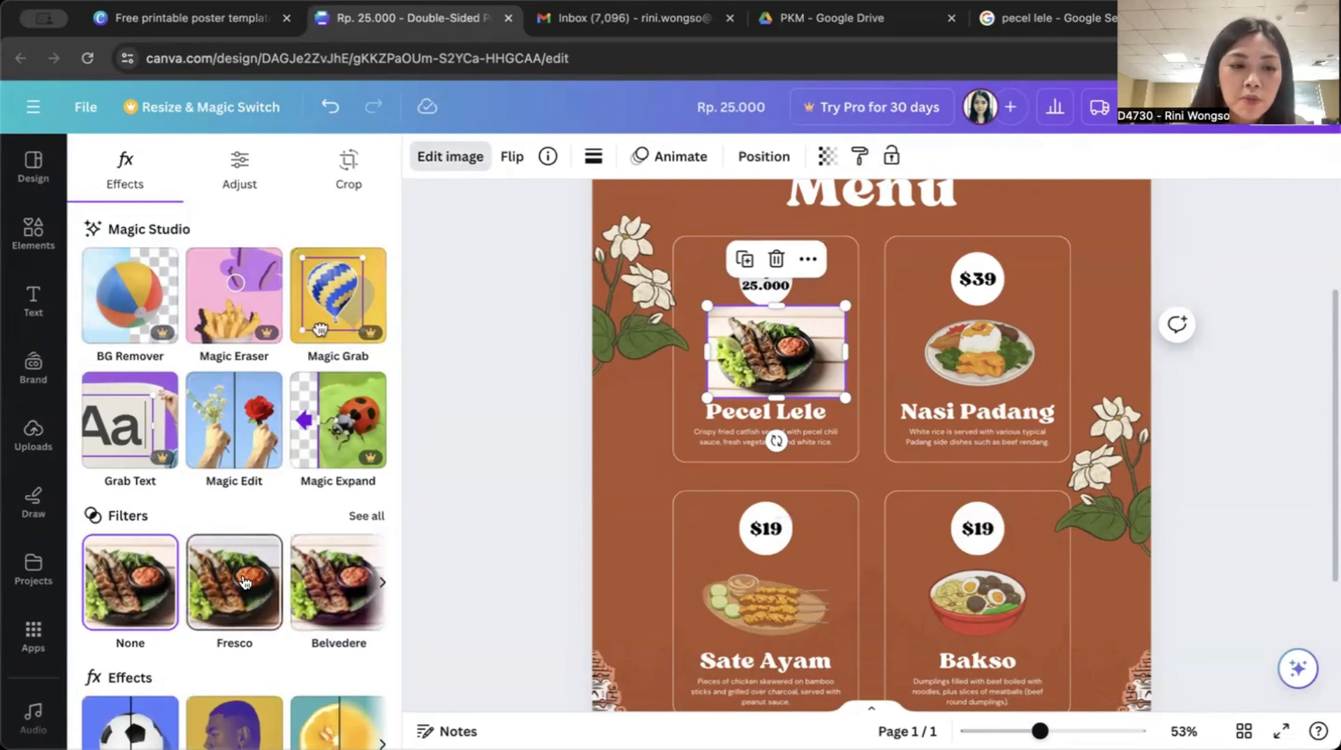
scroll(245, 584, down, 3)
scroll(245, 584, down, 2)
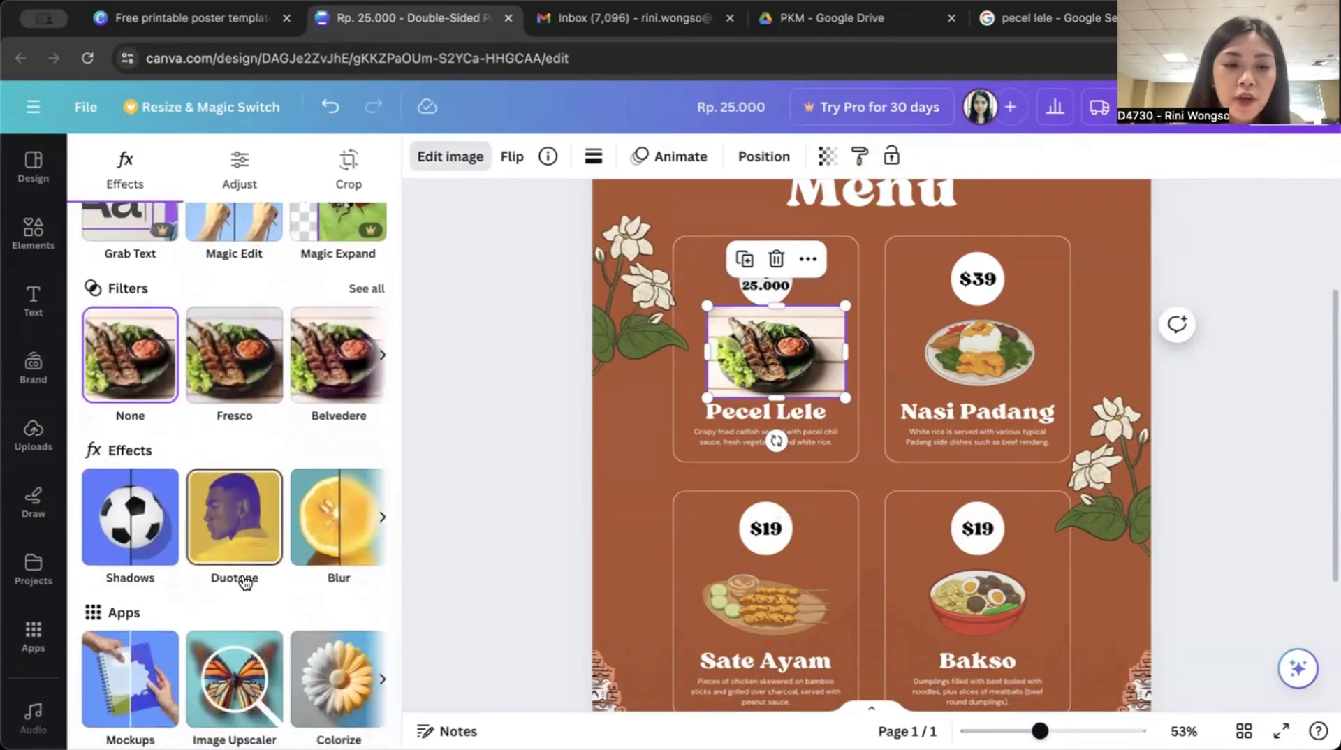
scroll(245, 583, down, 1)
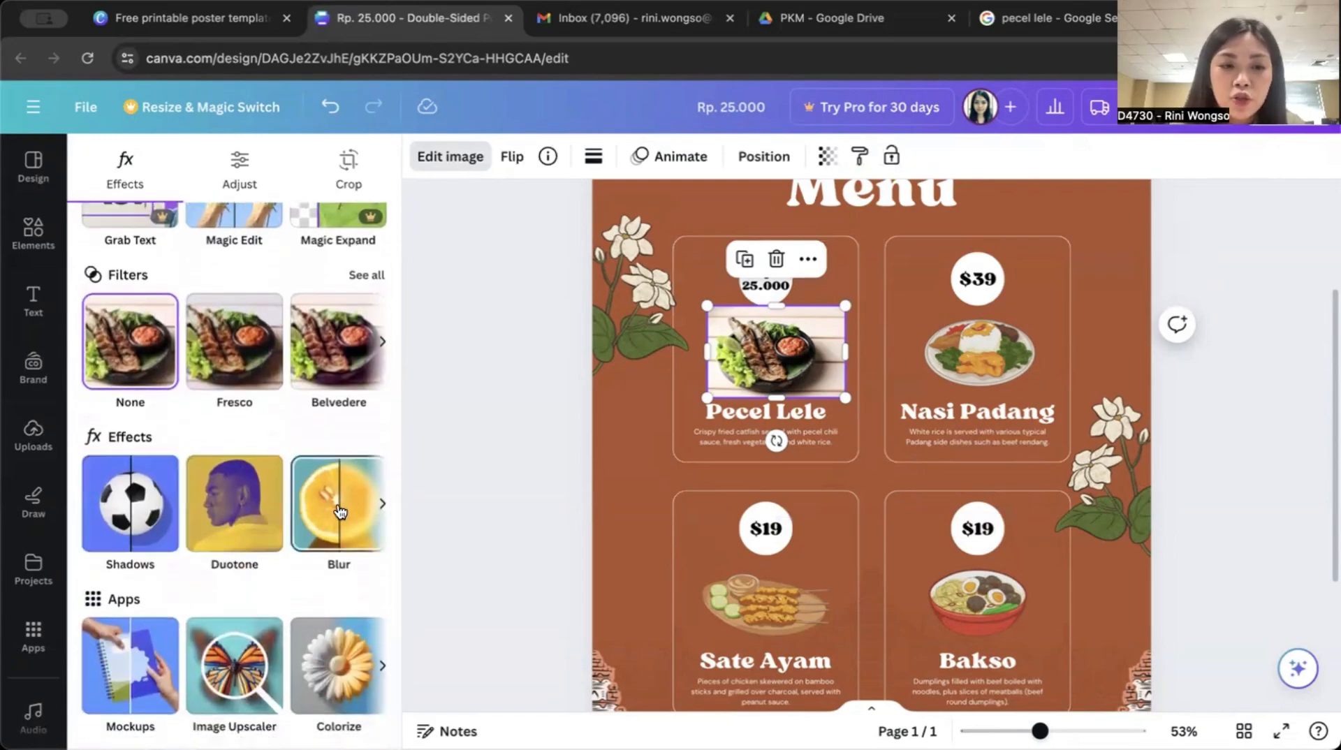
scroll(233, 497, up, 5)
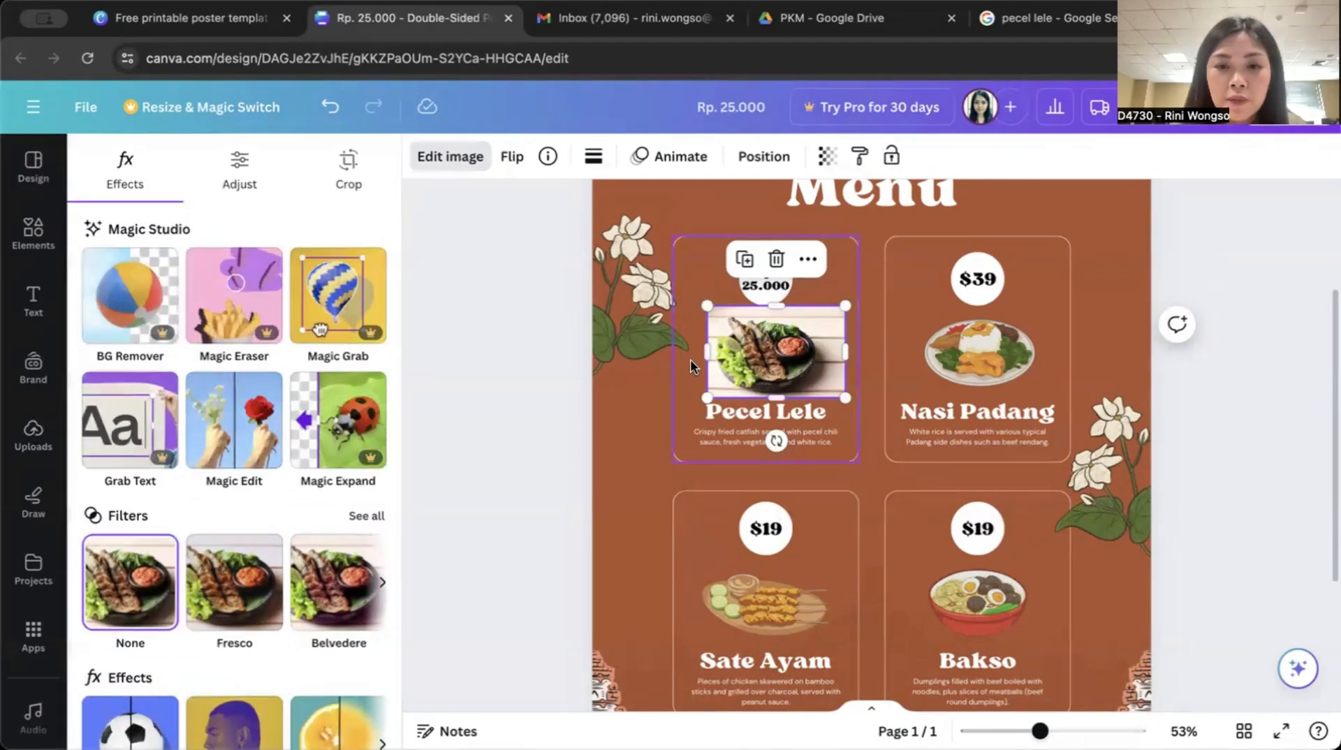
click(143, 288)
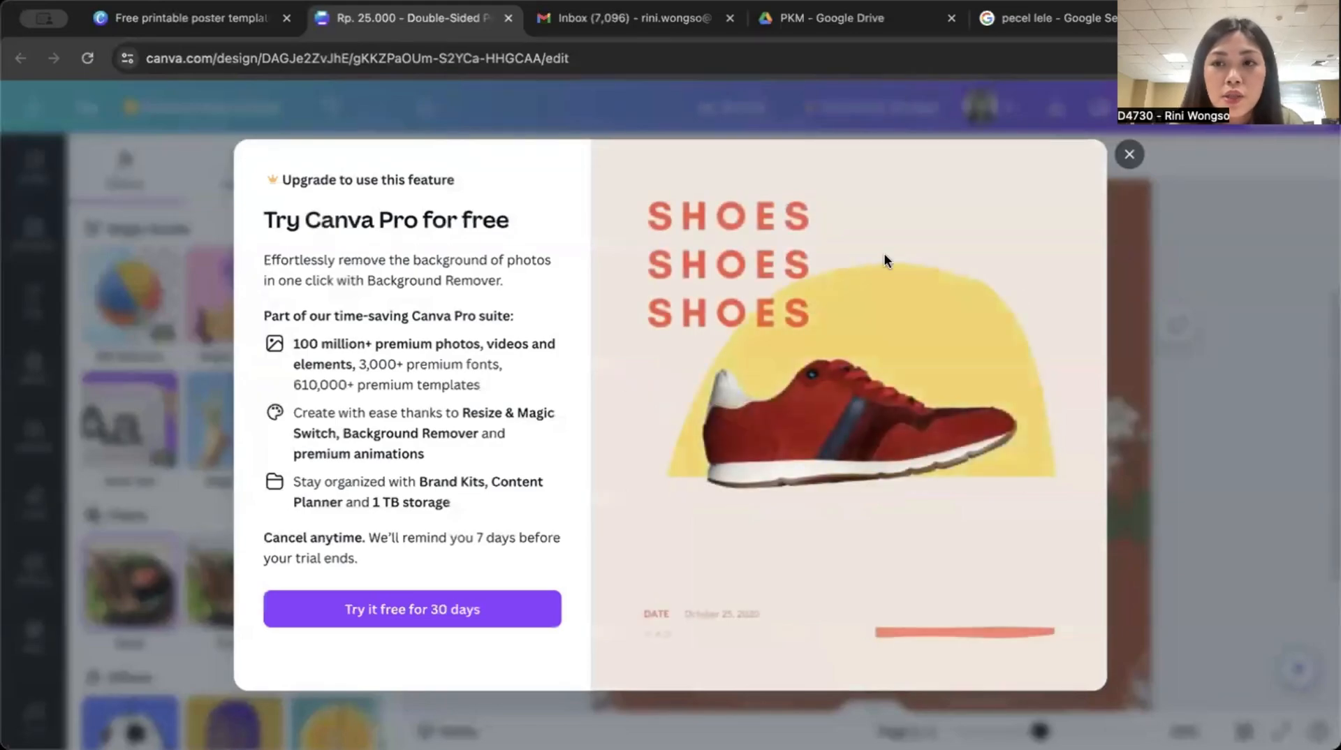
click(1257, 549)
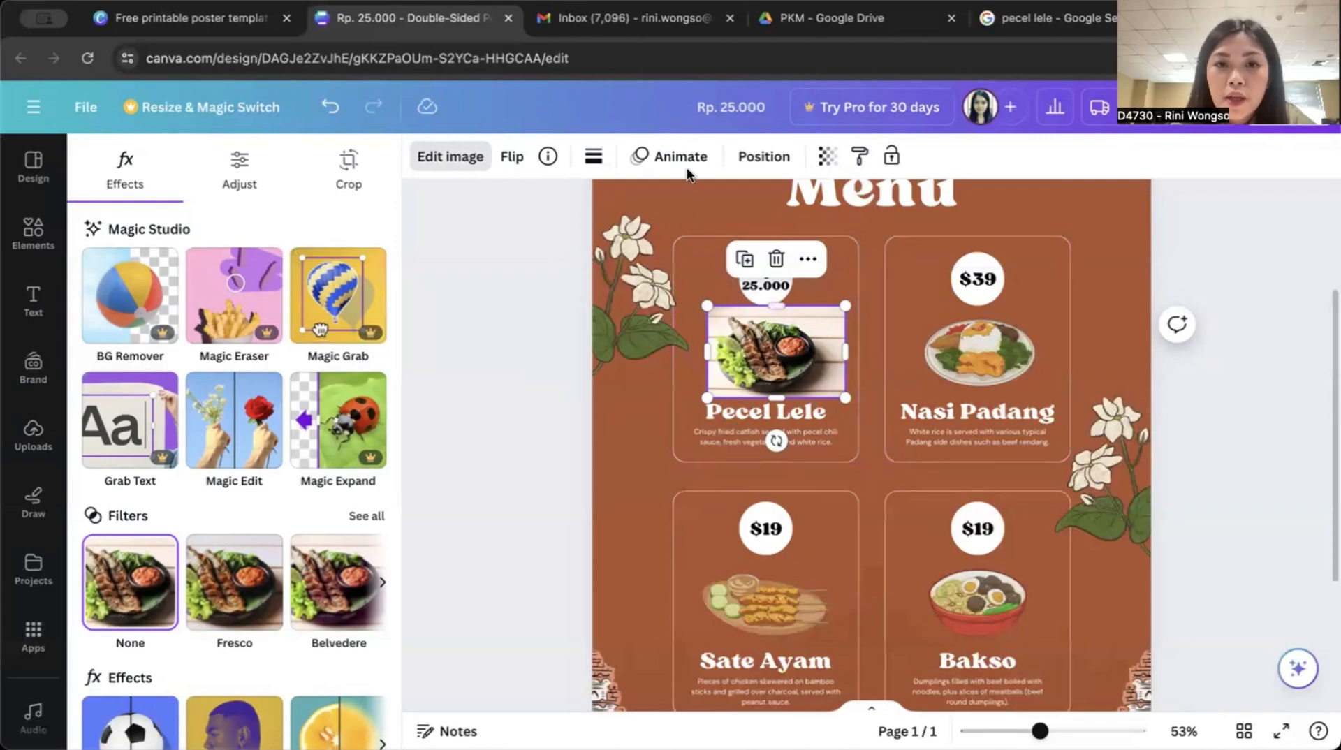
- Flip the pecel lele photo horizontally, and check its animation and transparency options
click(513, 161)
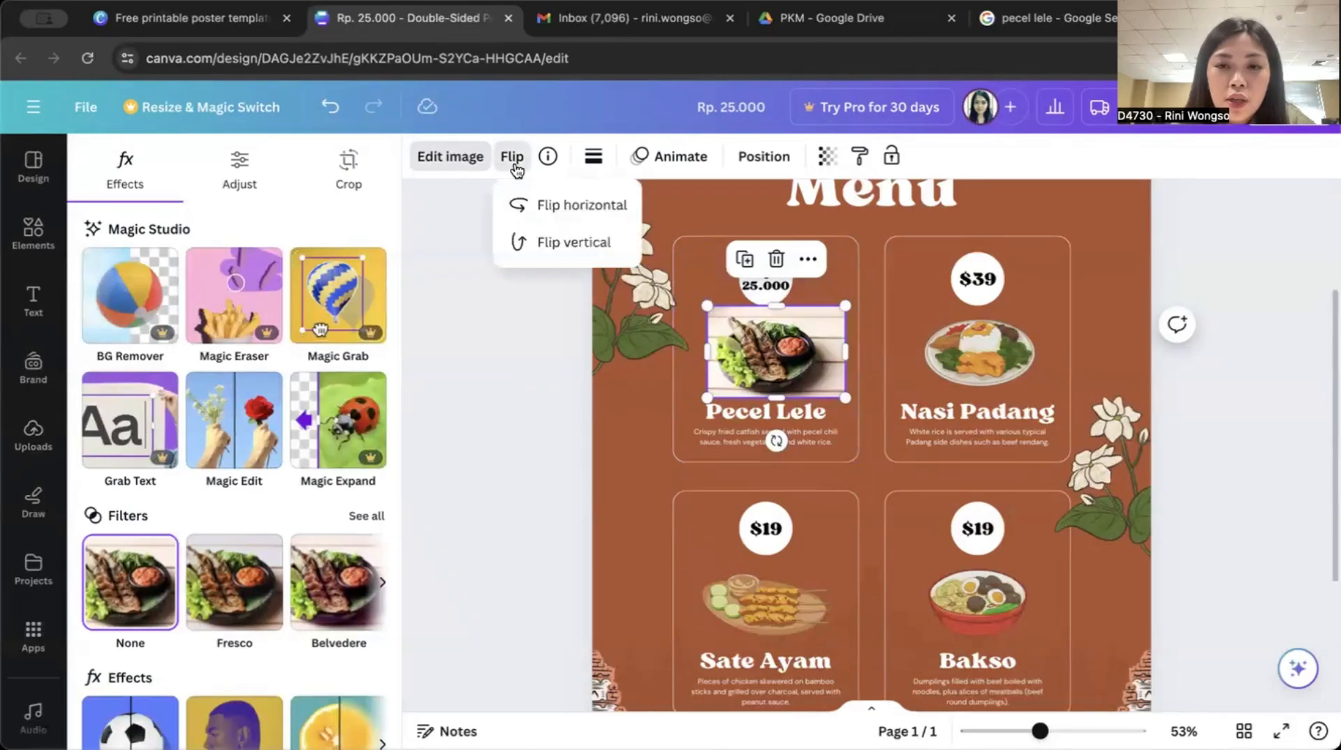
click(562, 205)
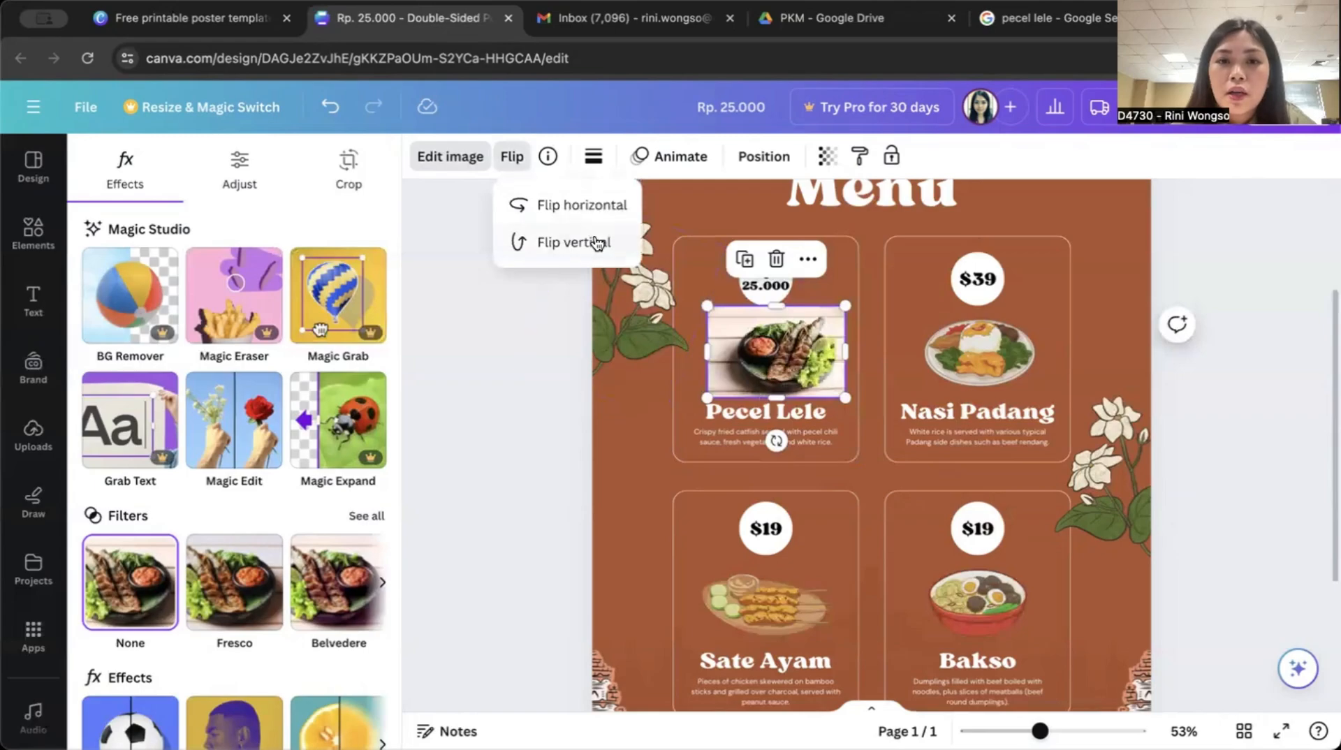
click(672, 165)
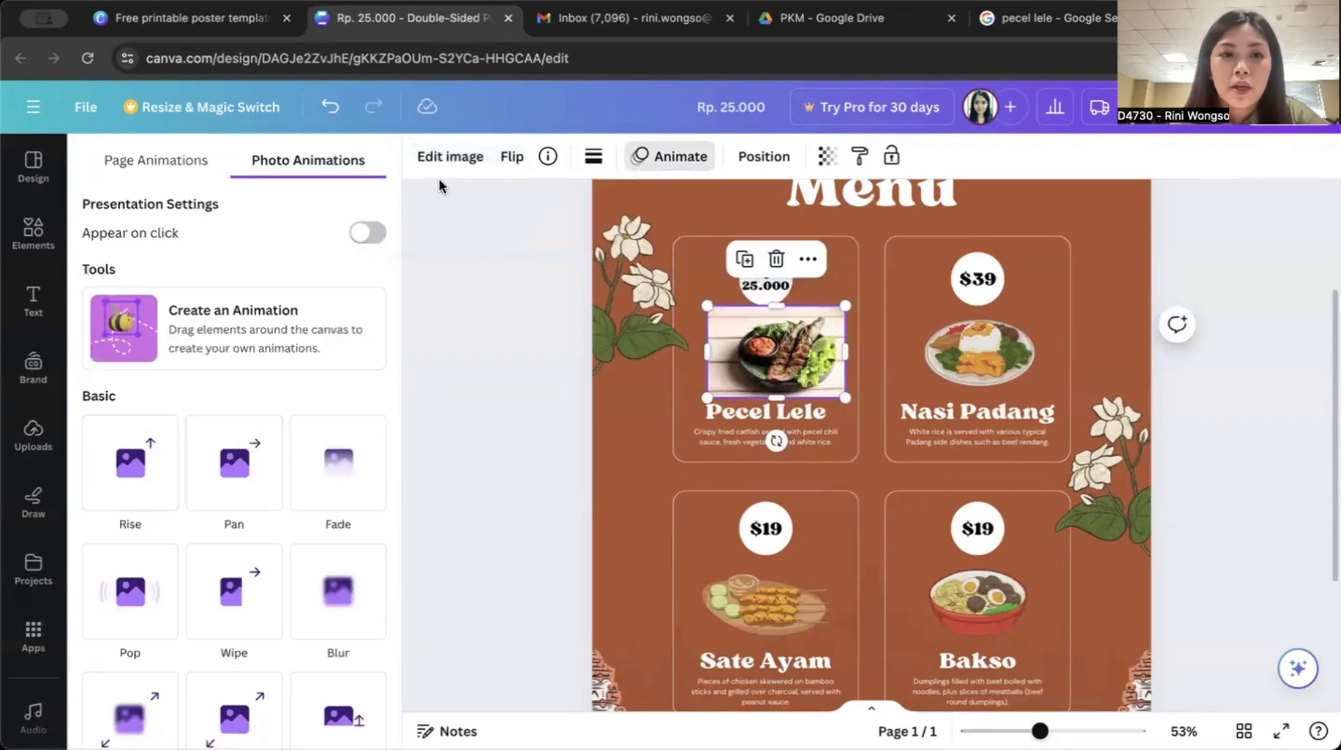
scroll(266, 448, down, 7)
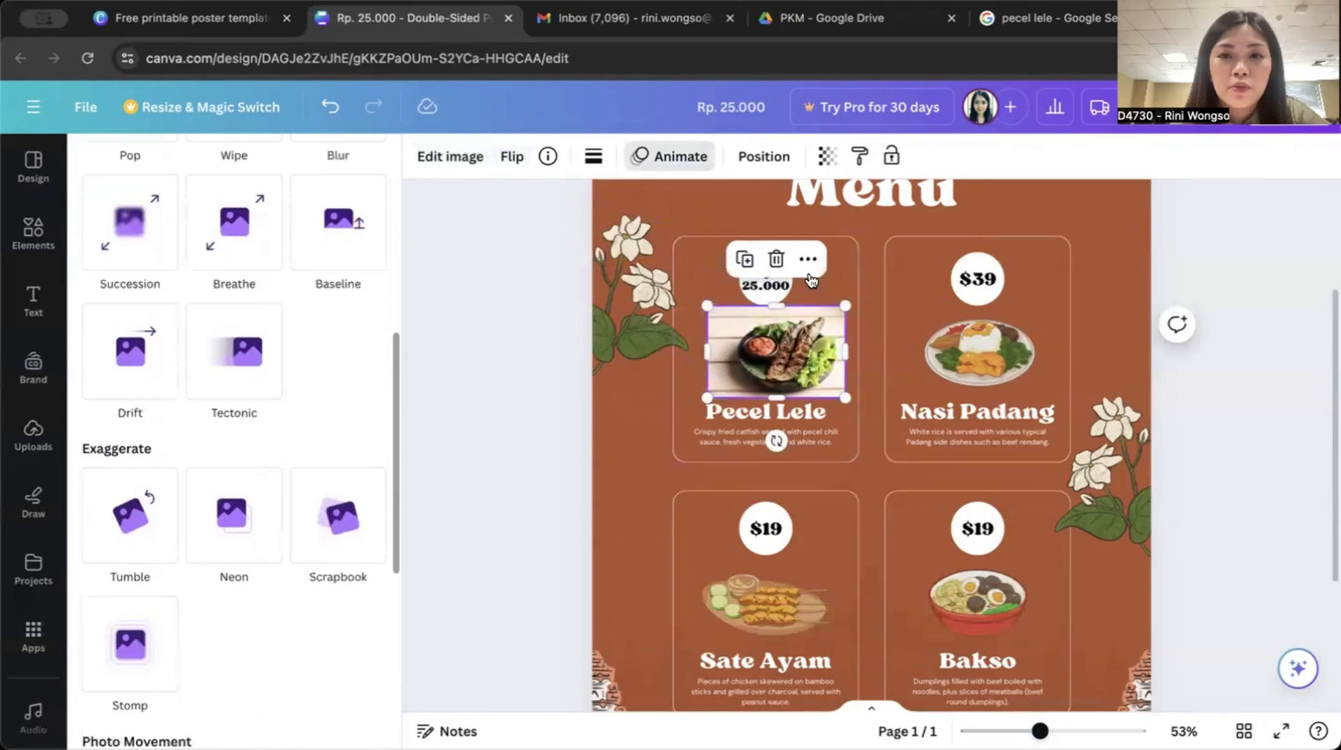
click(828, 162)
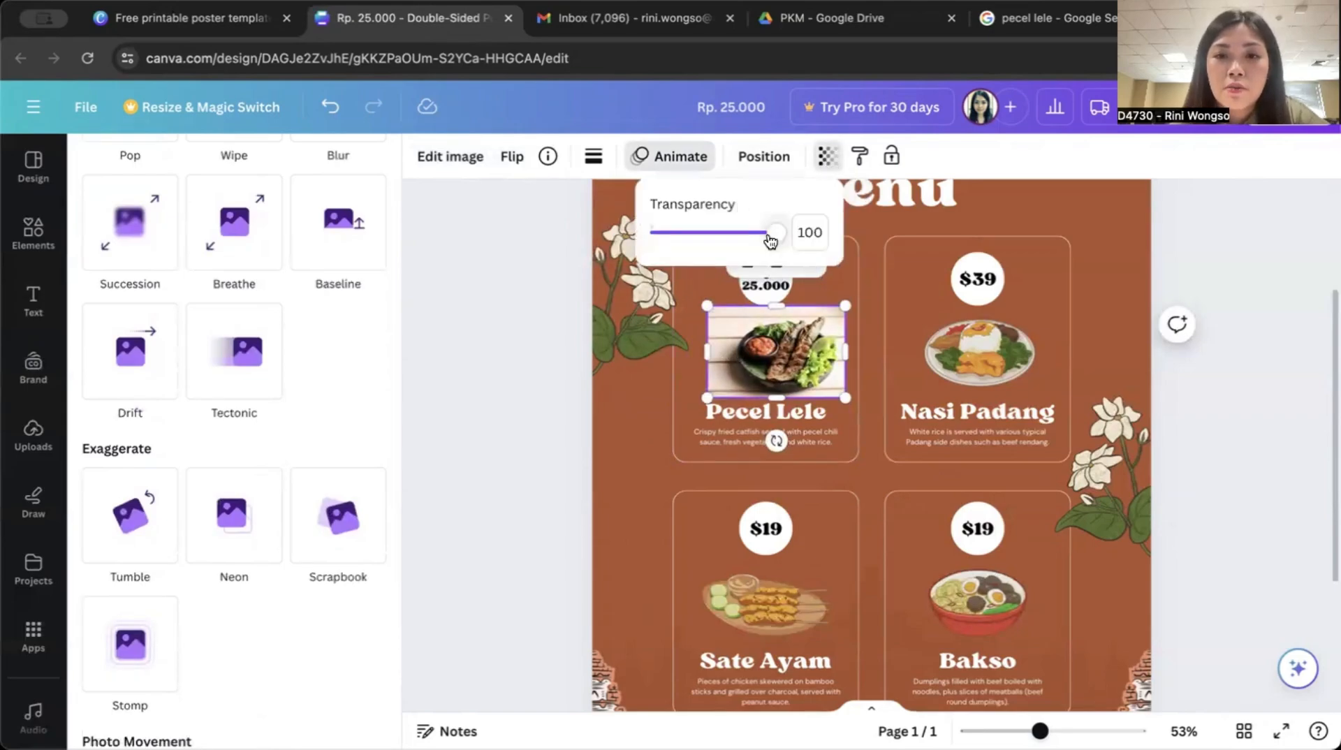
mouse_move(776, 233)
mouse_down()
mouse_move(724, 240)
mouse_move(774, 241)
mouse_up()
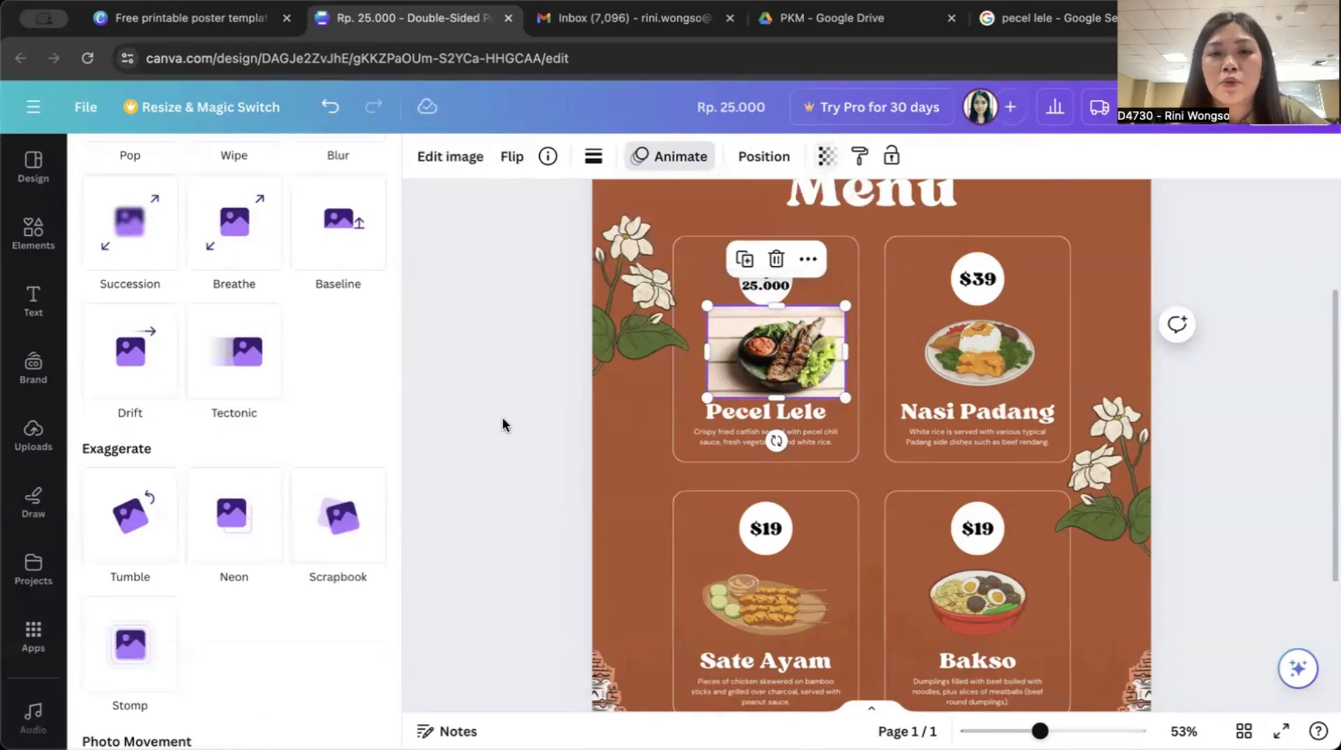
- Select the poster background and examine its colour choices, arrangement settings and the page's layer list
click(612, 501)
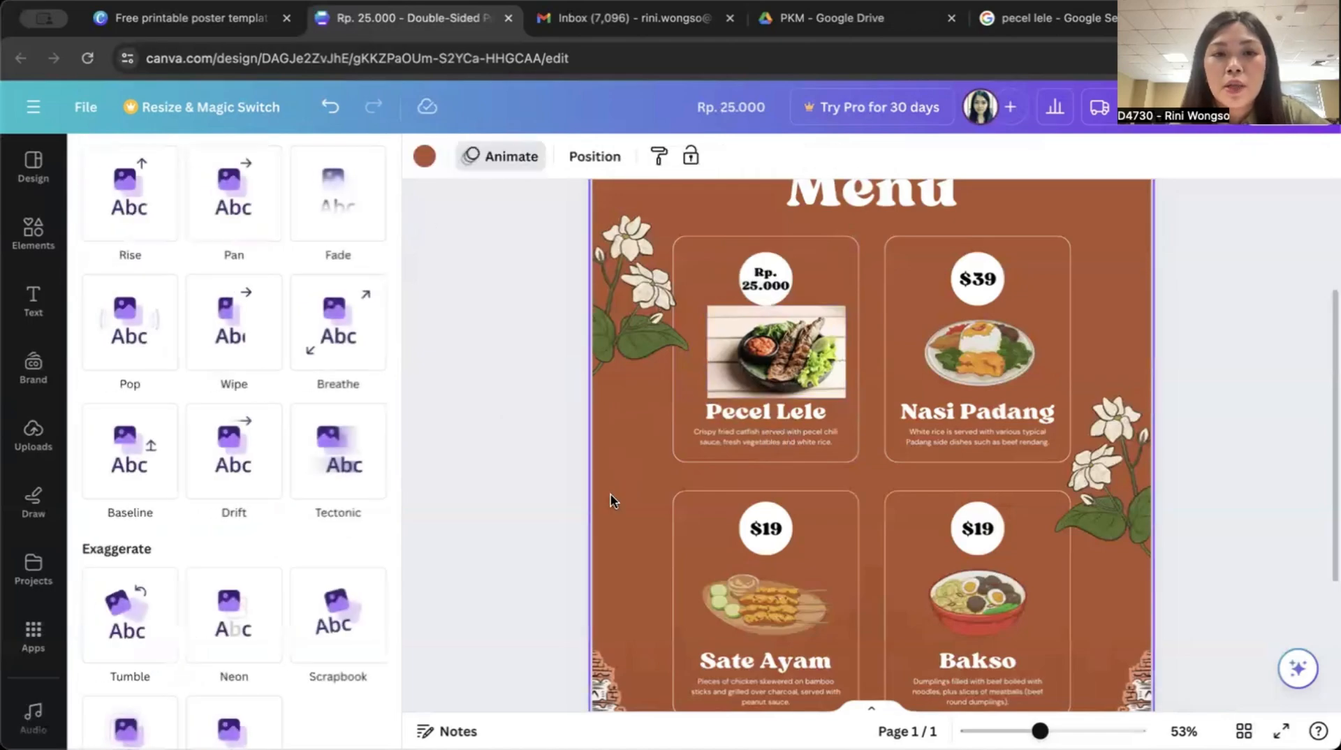
click(425, 156)
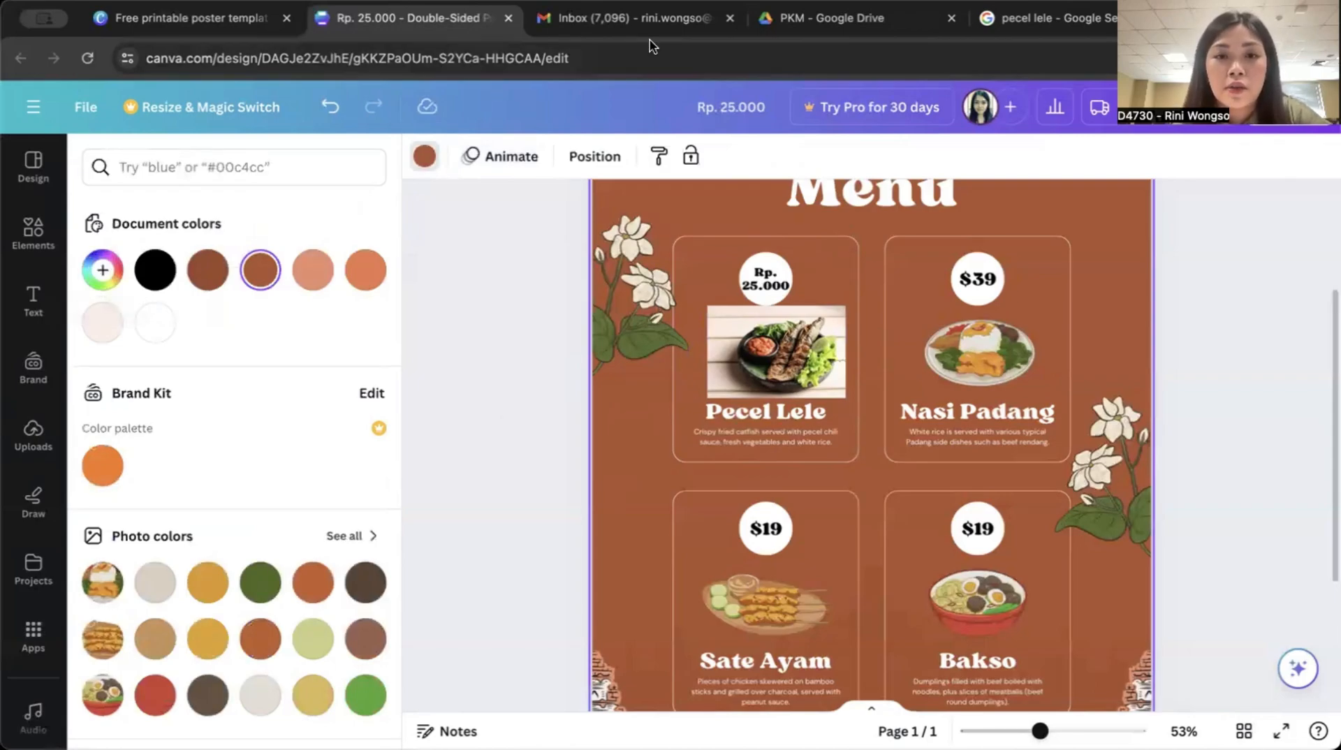
click(612, 165)
click(612, 165)
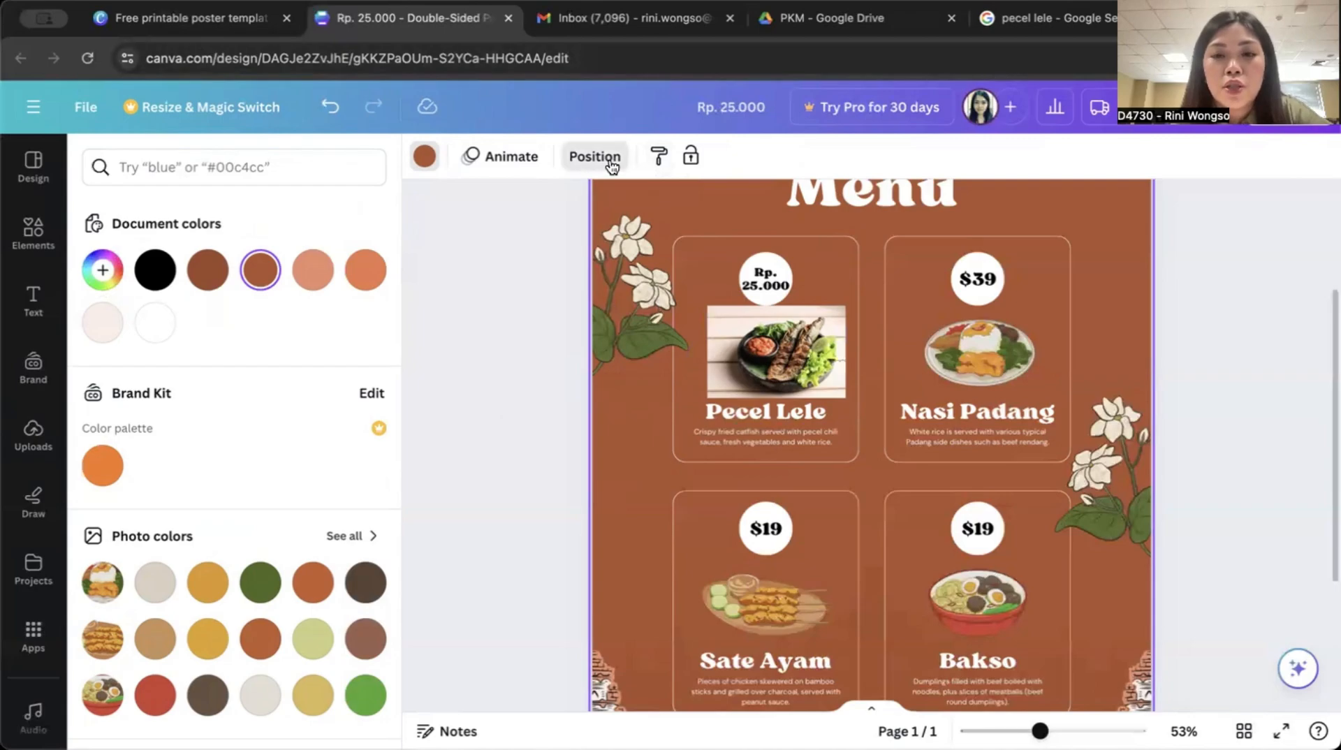
click(612, 165)
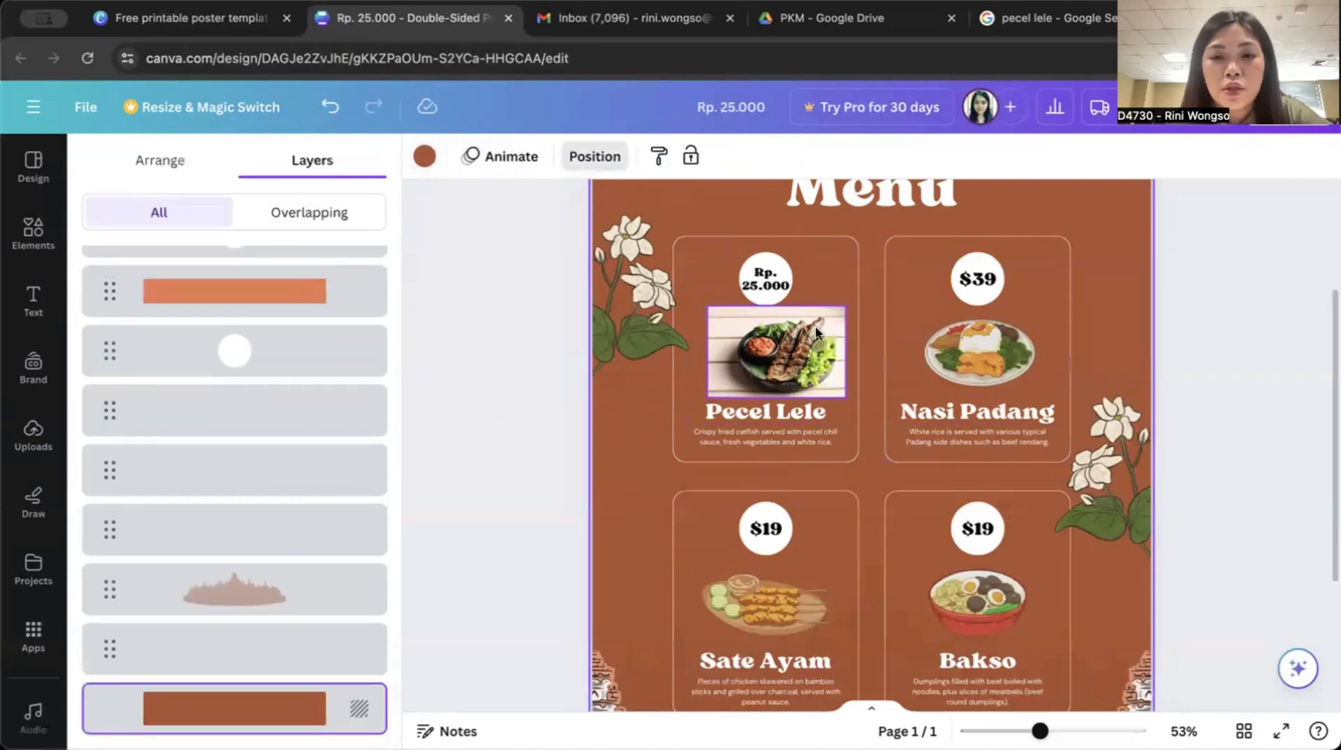
click(174, 162)
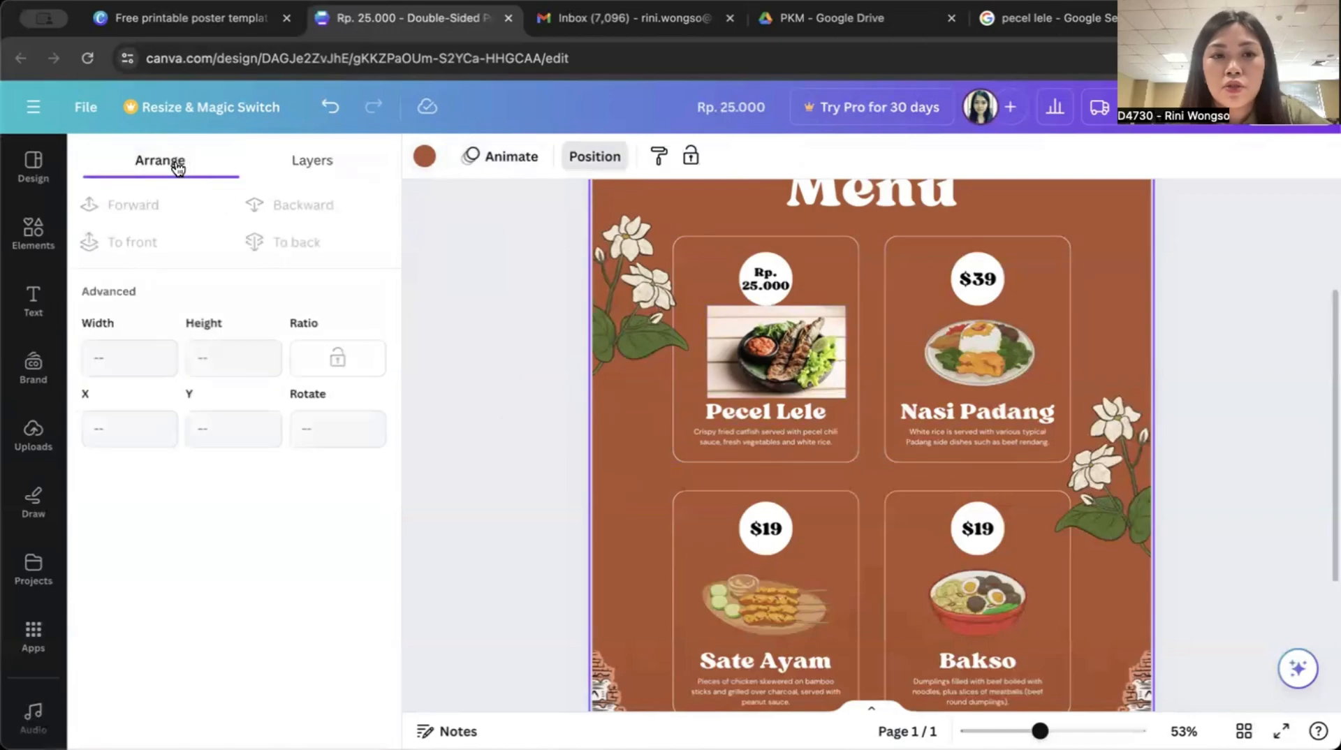
click(311, 158)
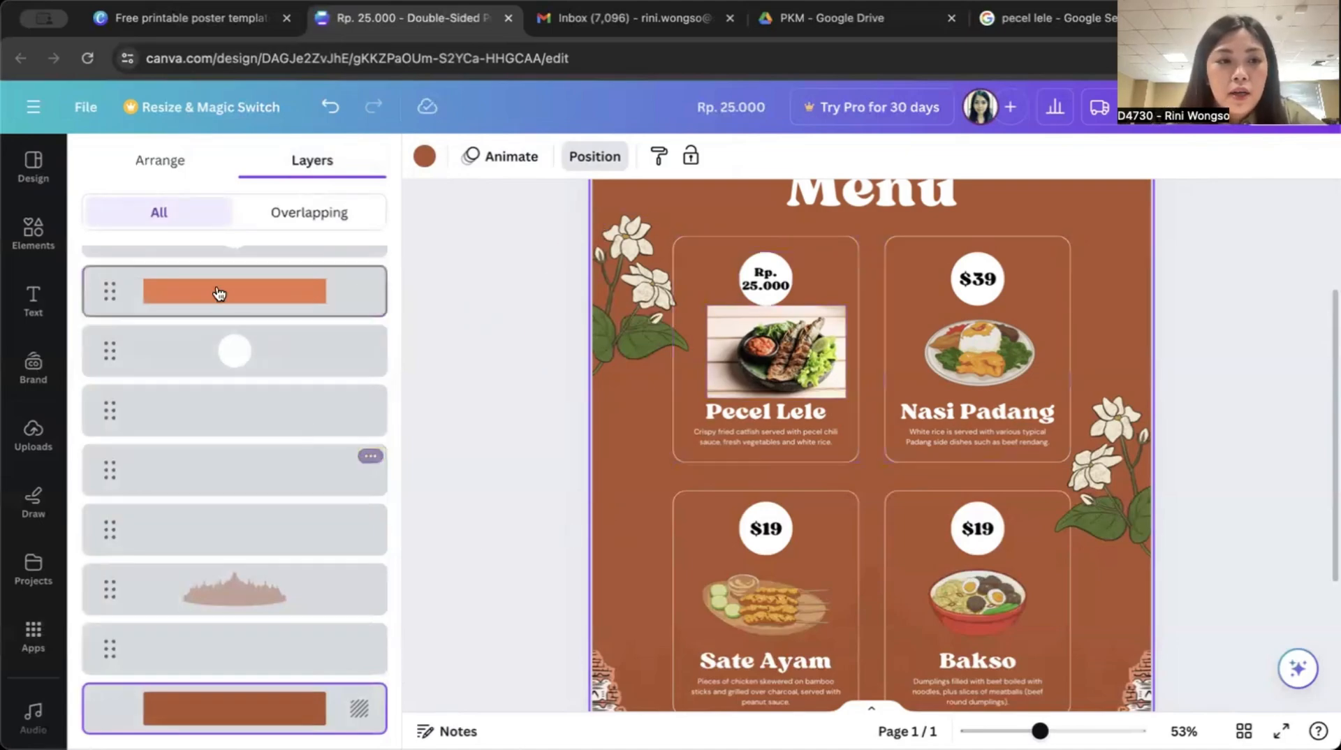
- Browse the design elements and bring up the Magic Media AI image generator
click(40, 423)
click(41, 229)
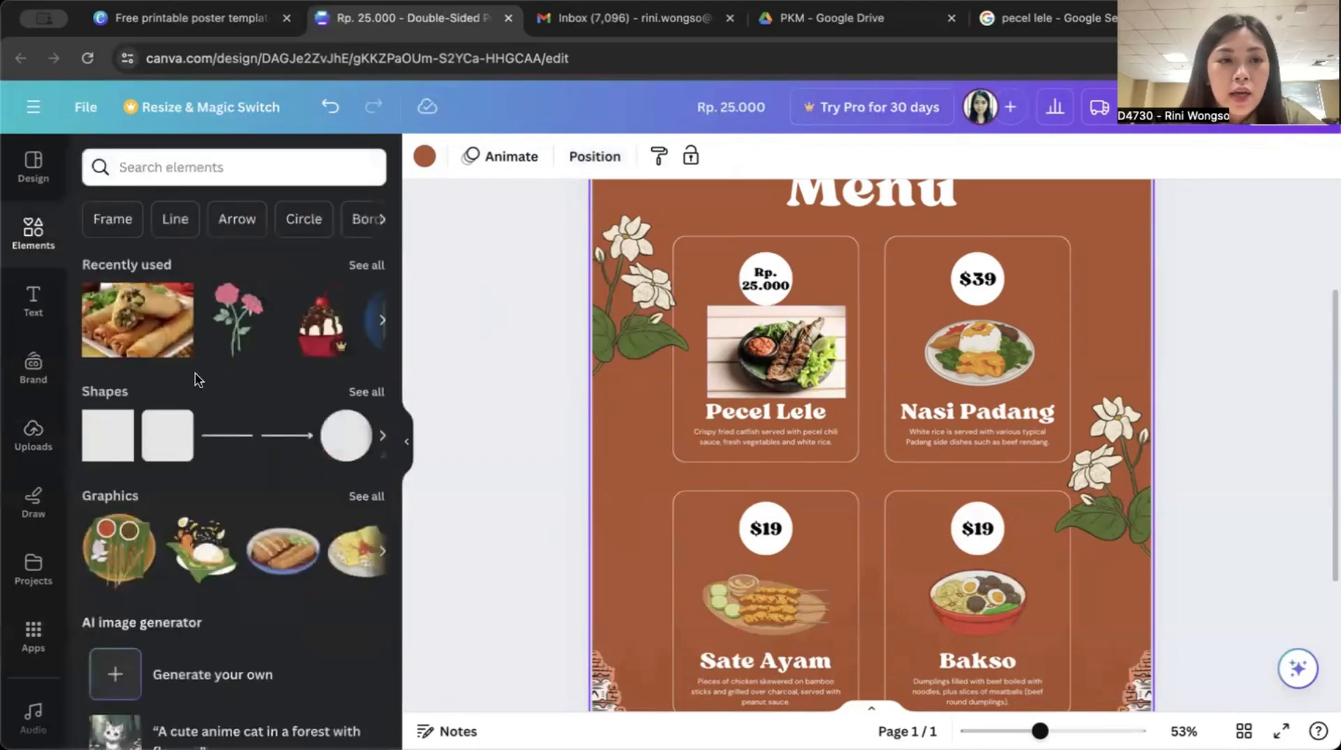
scroll(198, 380, down, 2)
scroll(196, 378, up, 2)
scroll(198, 378, down, 5)
click(236, 310)
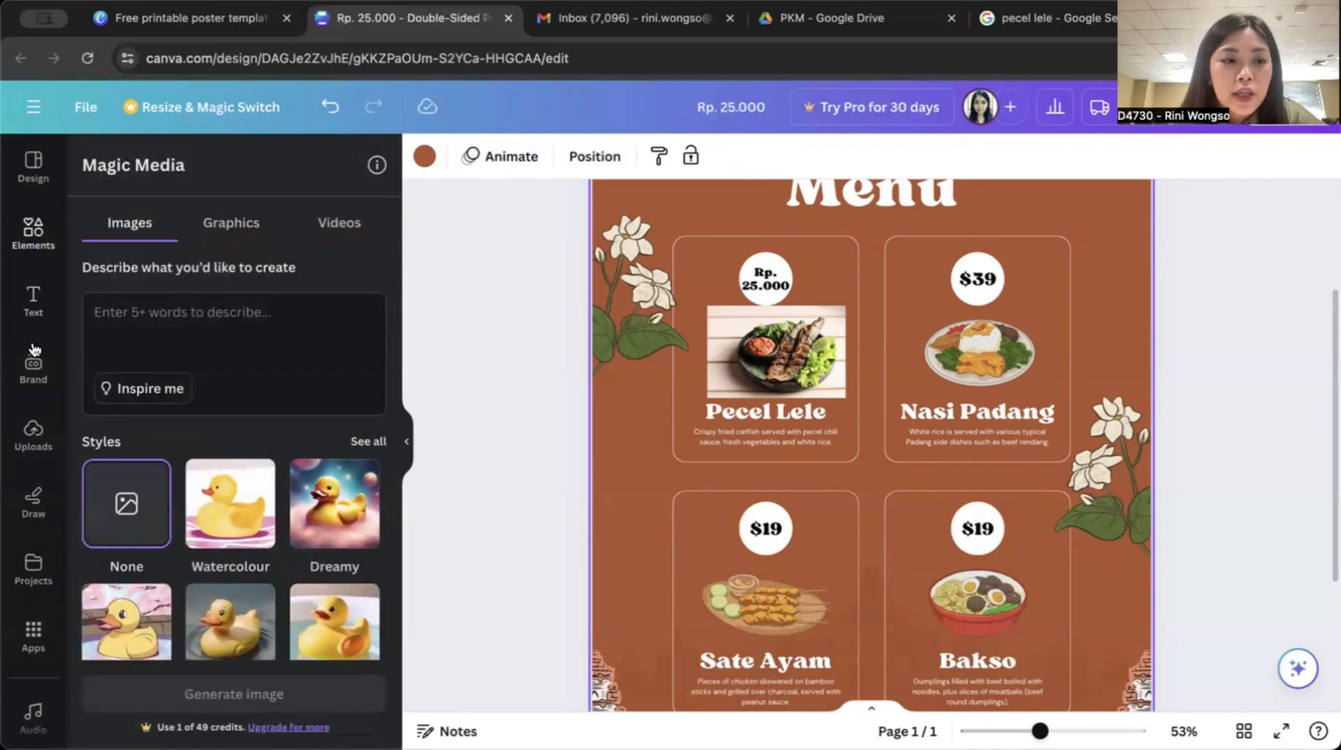
- Generate AI images from the prompt "chicken satay on a plate with vegetables" with no style applied
click(43, 242)
scroll(179, 300, up, 4)
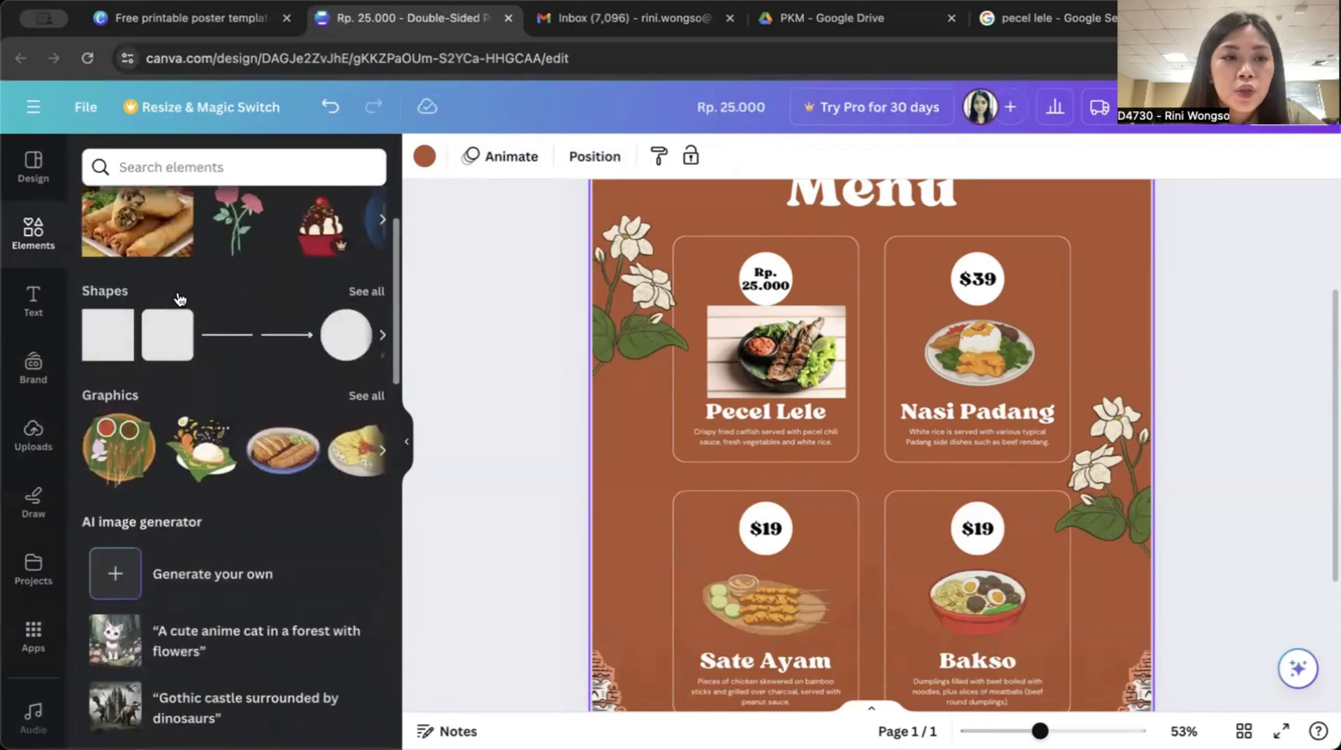
scroll(175, 301, down, 5)
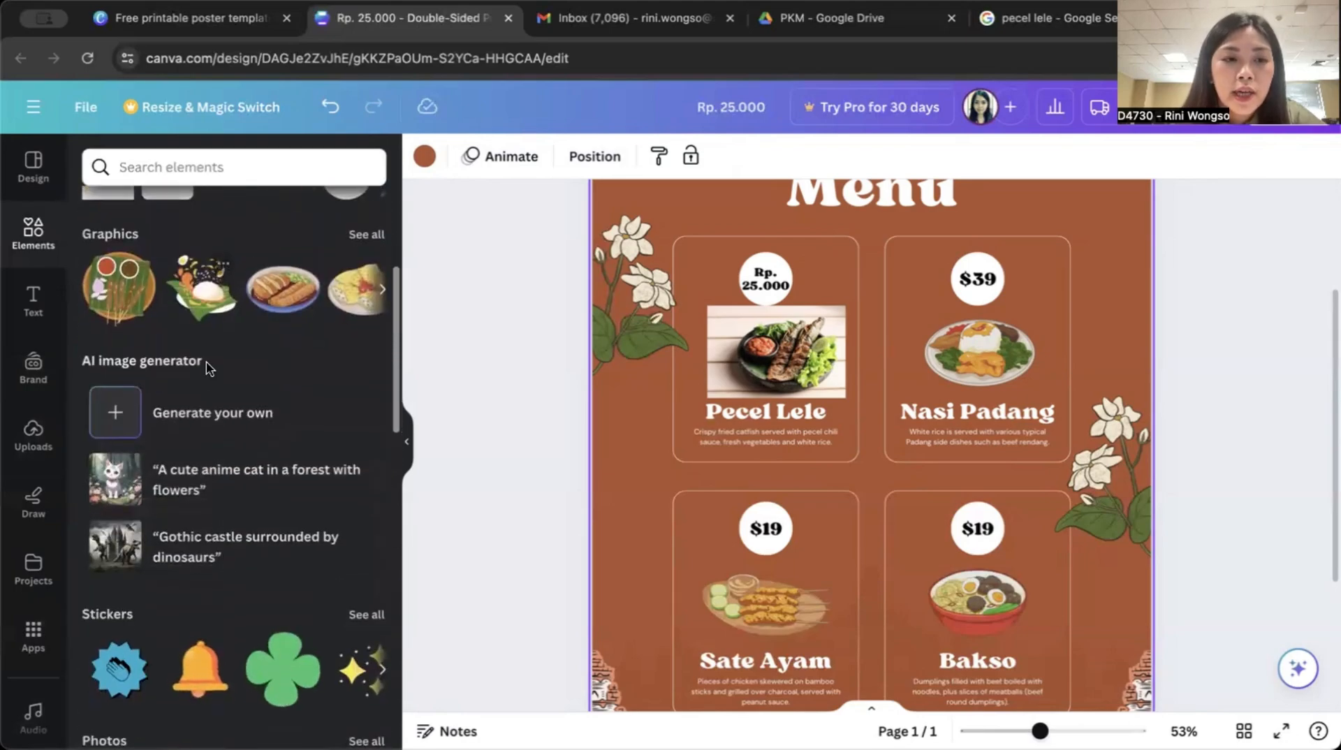
click(200, 417)
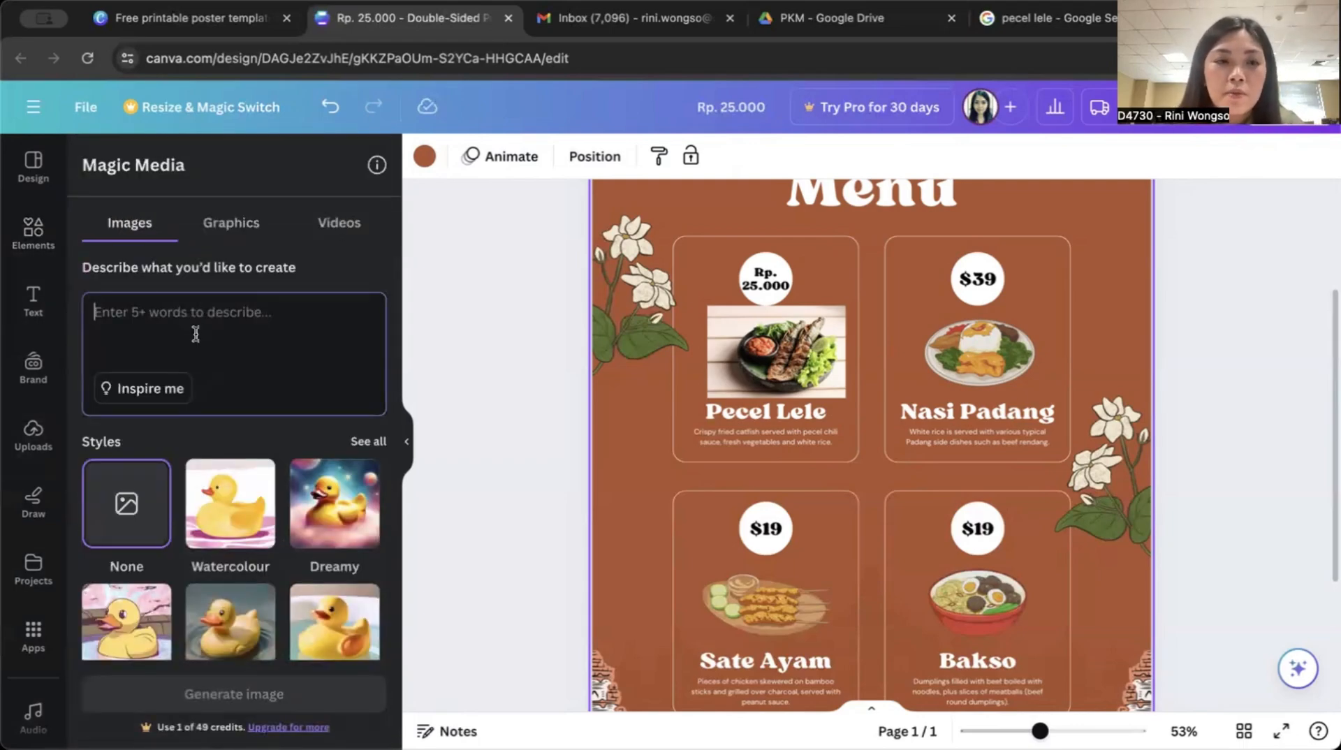
text(chicken satay on a plate with vegetables)
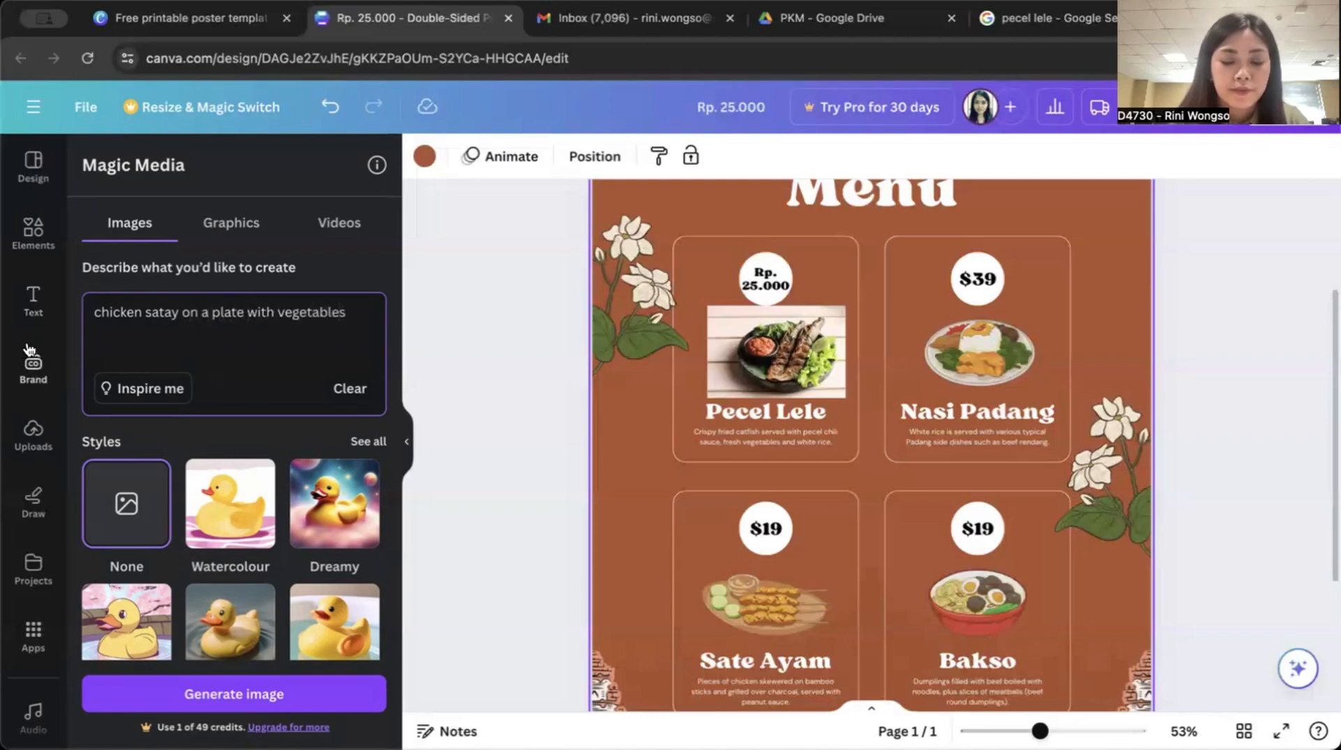
key(Return)
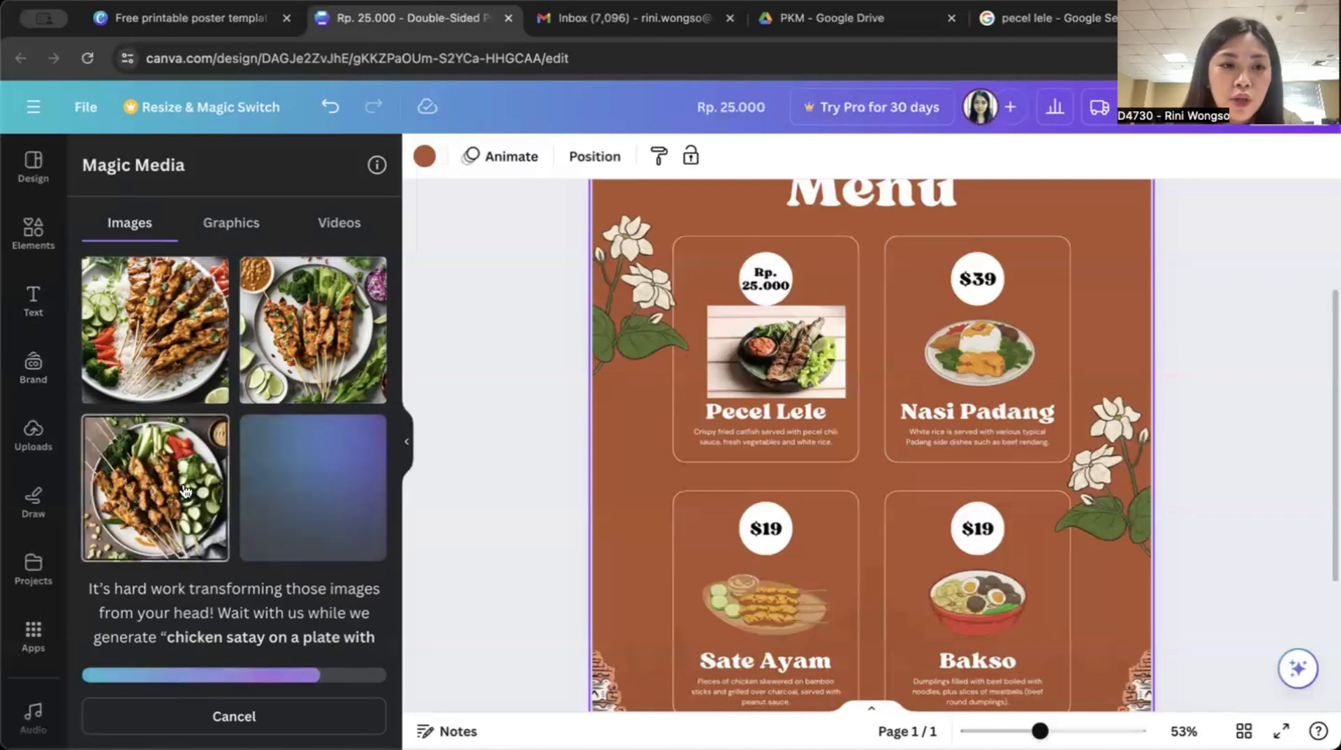
- Delete the Sate Ayam illustration and add the fourth generated satay image to the poster
click(761, 600)
key(Delete)
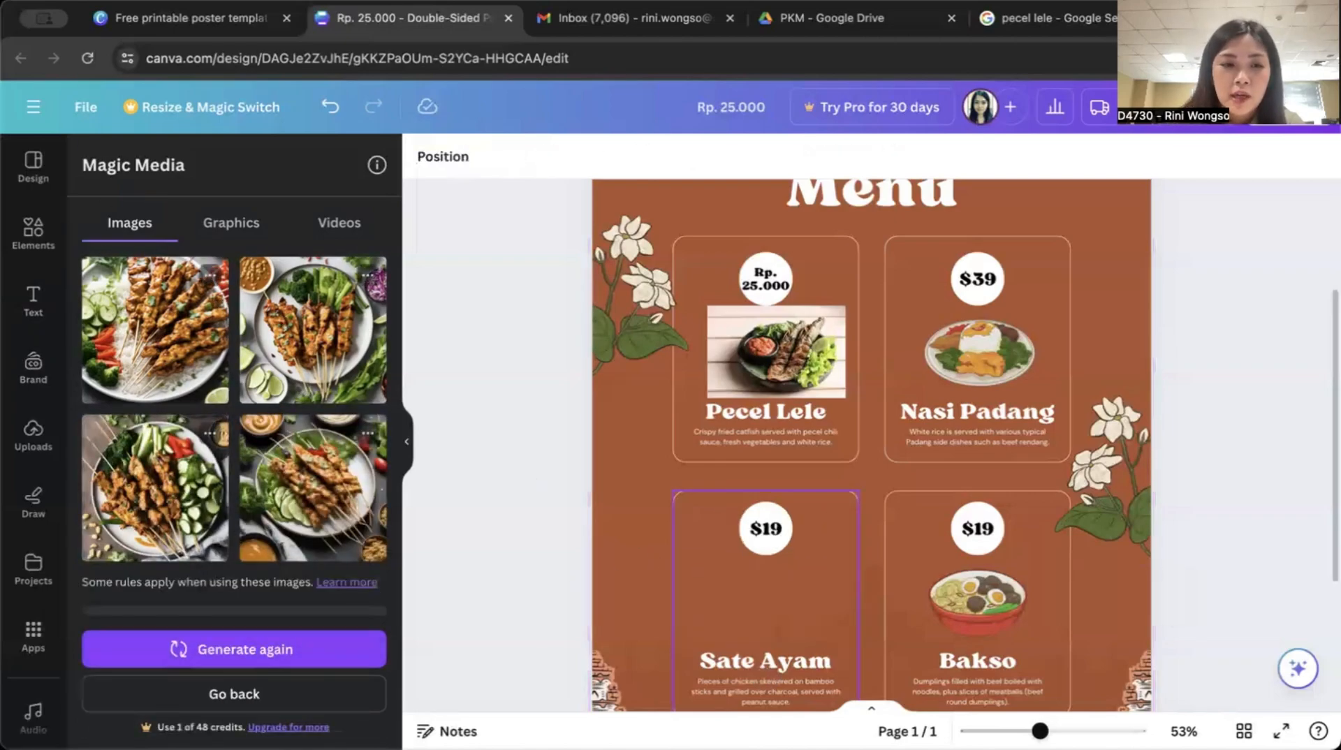
click(316, 515)
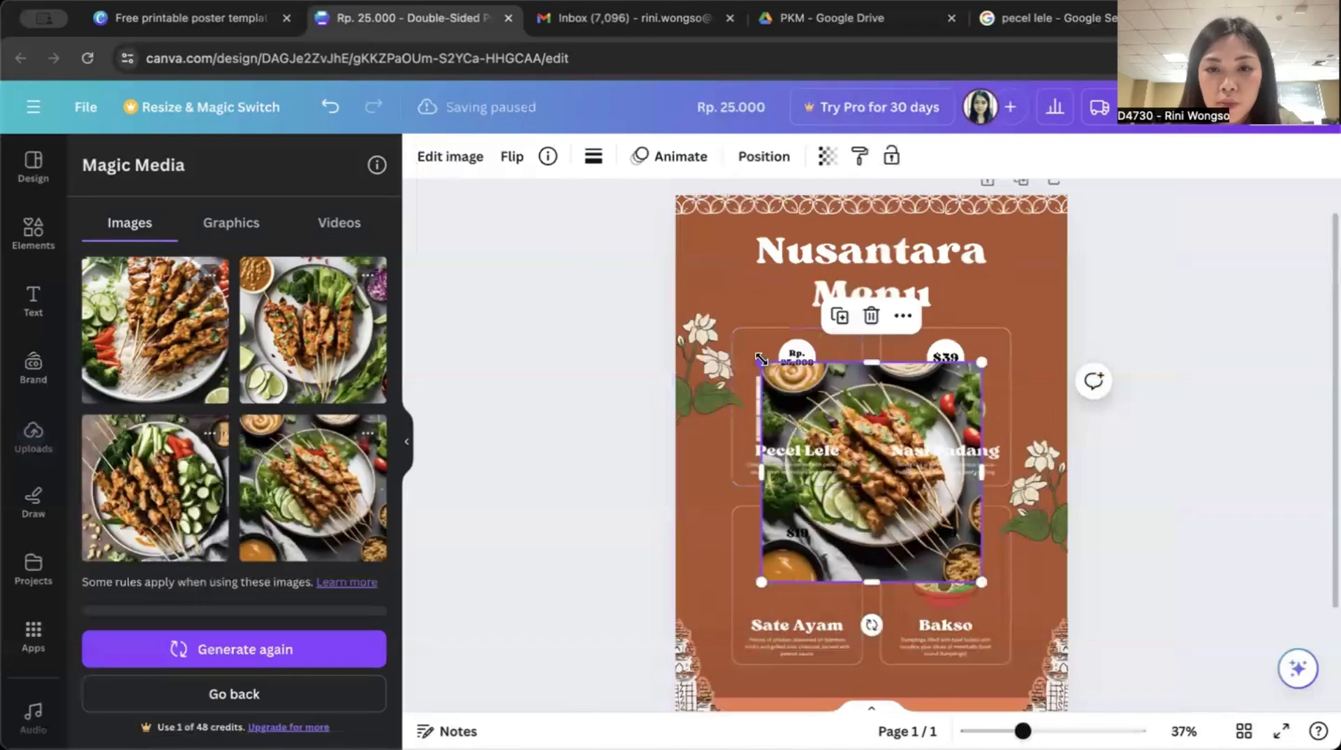
- Shrink the satay image and fit it between the price badge and the title in the Sate Ayam card
drag(762, 362, 919, 471)
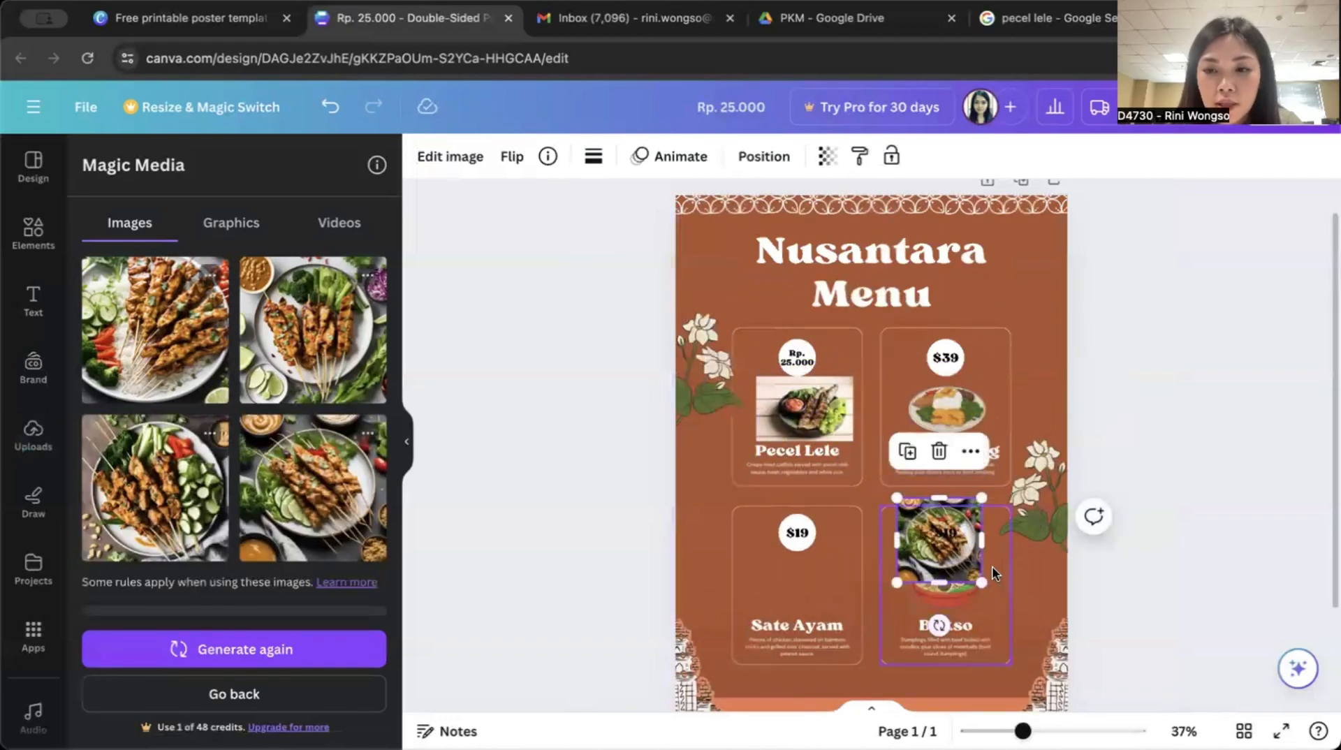
drag(947, 570, 808, 605)
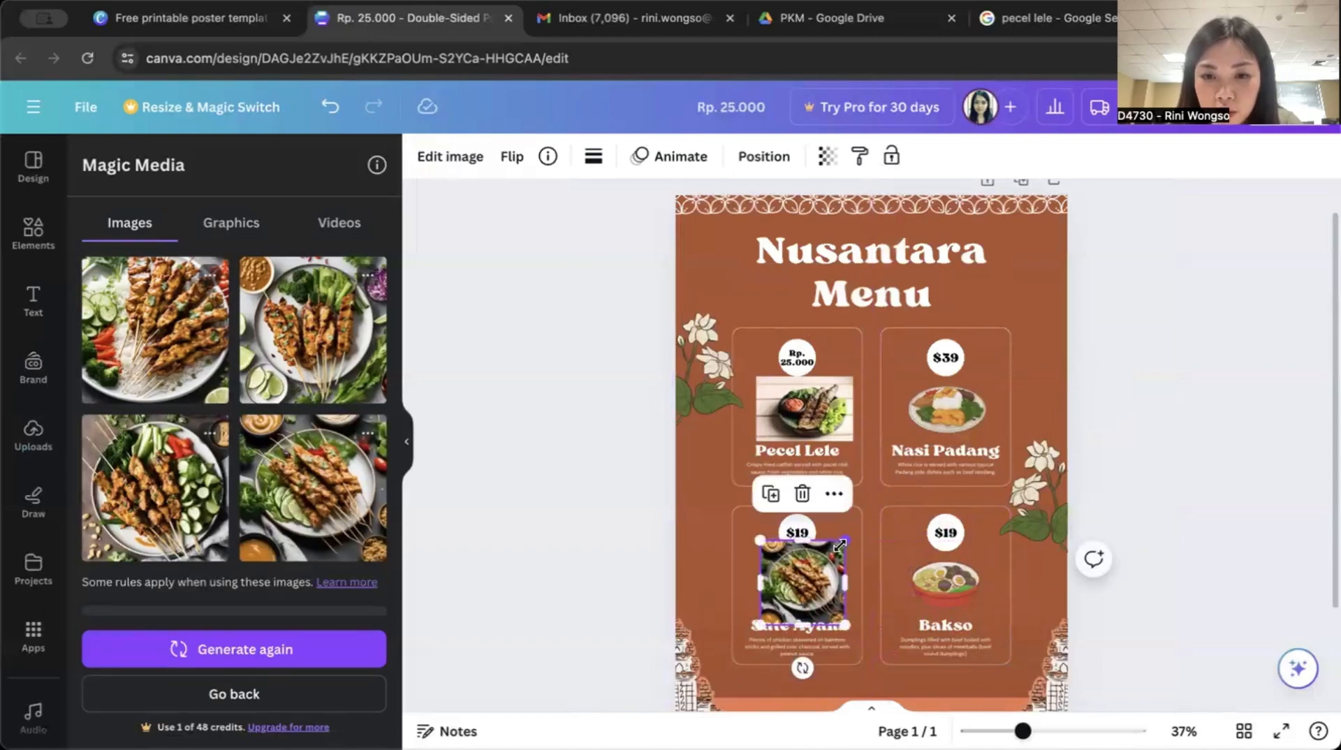
drag(841, 545, 803, 587)
click(1167, 477)
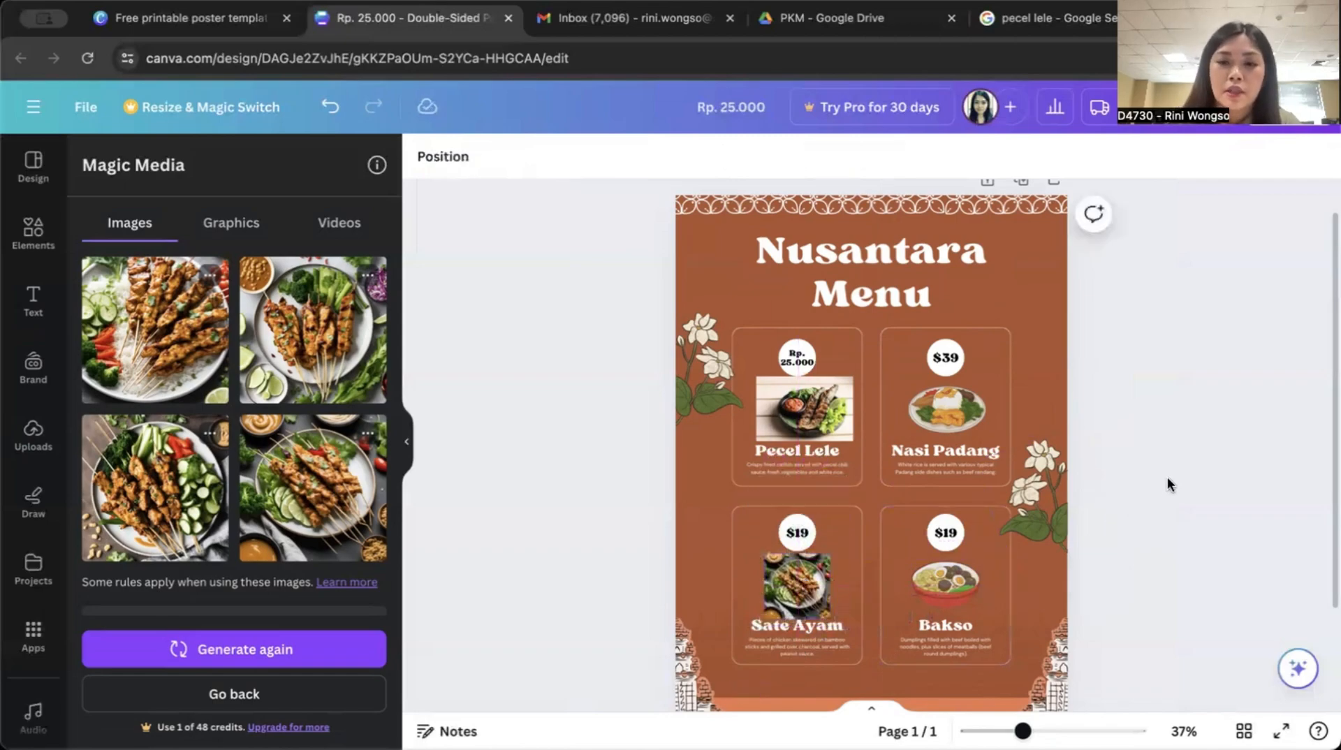